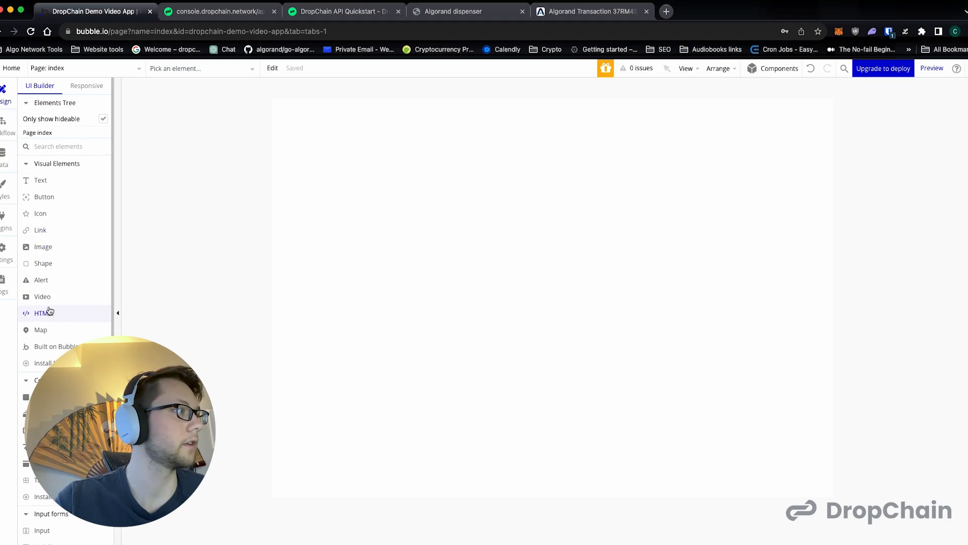
Place a button near the top centre of the page and label it "Mint an NFT"
click(60, 200)
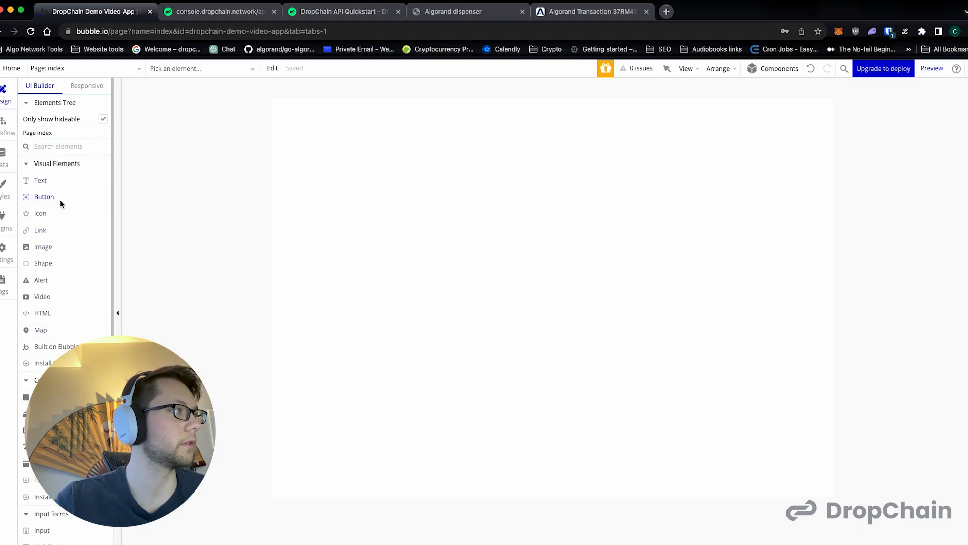
click(530, 220)
drag(569, 234, 554, 155)
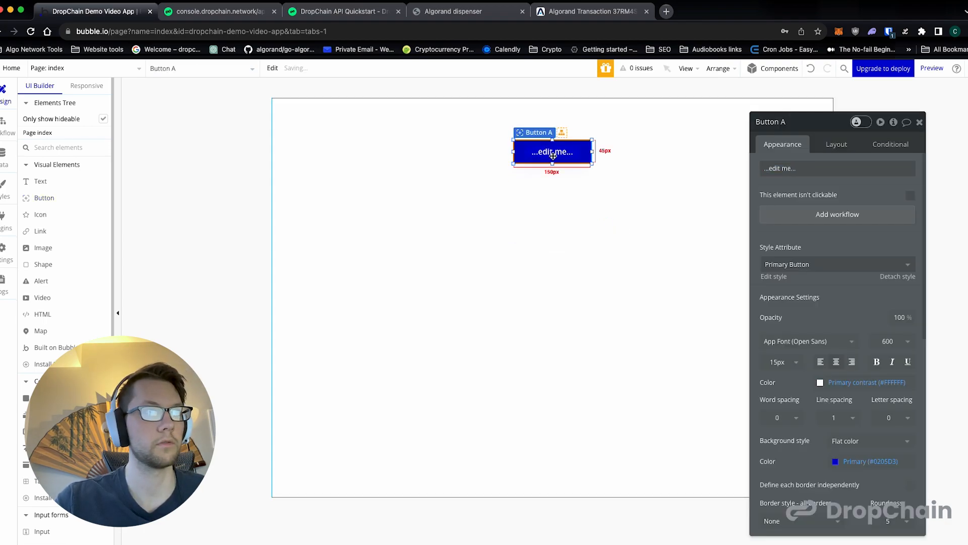
click(834, 168)
text(M)
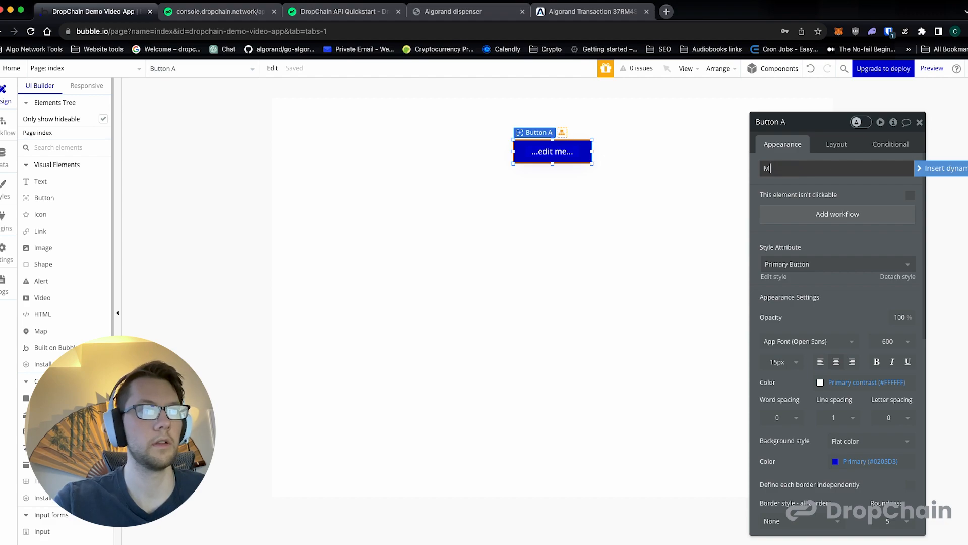
text(int an)
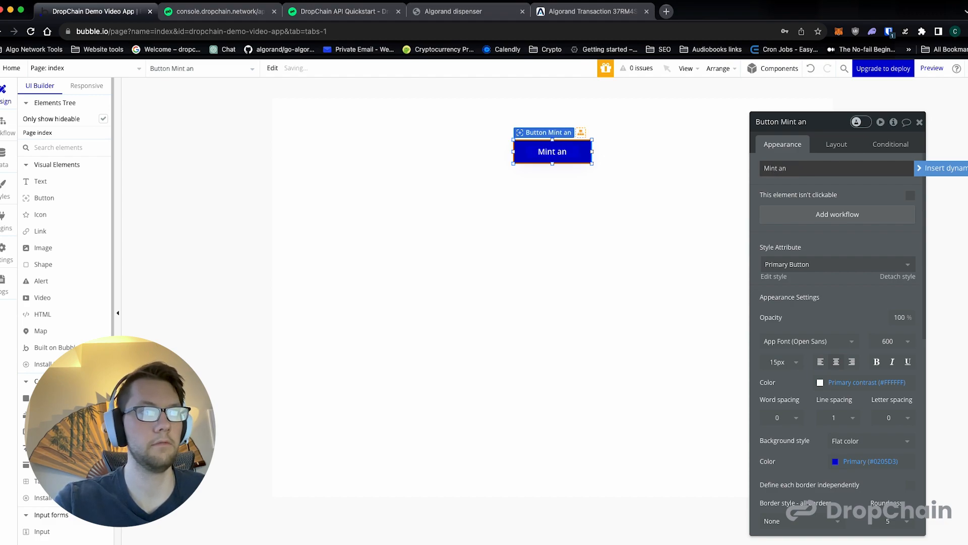
text( NFT)
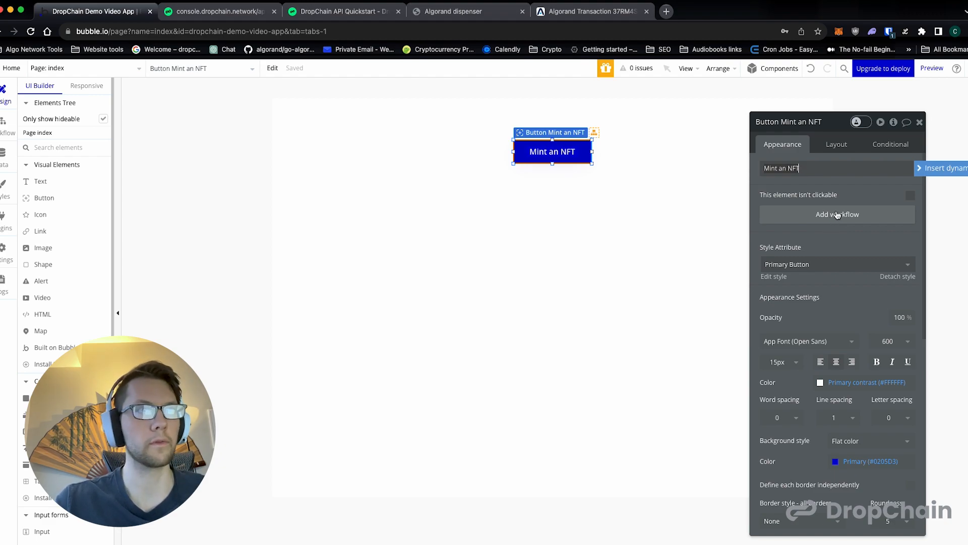
Create a workflow for the Mint an NFT button and add the "DropChain - Asset Mint - Testnet" plugin action
click(833, 216)
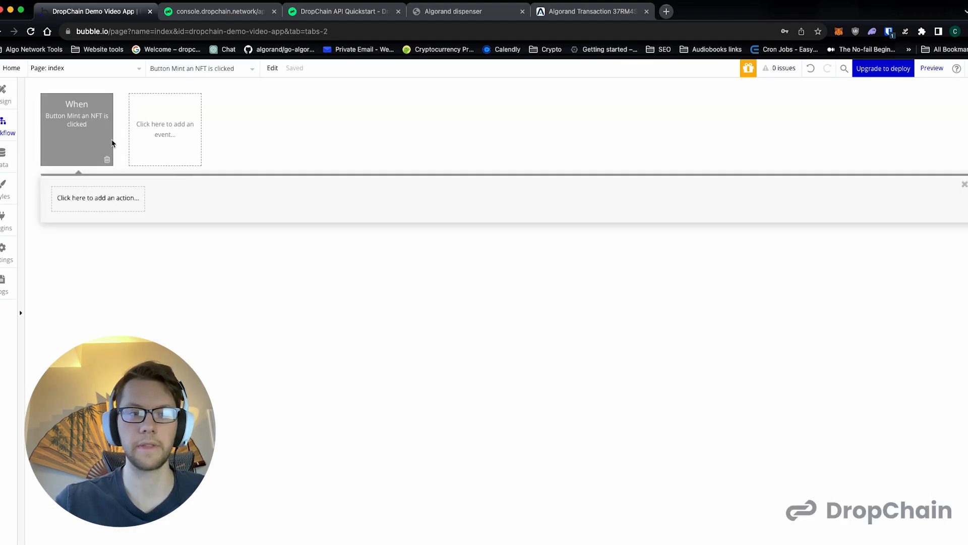
mouse_move(112, 143)
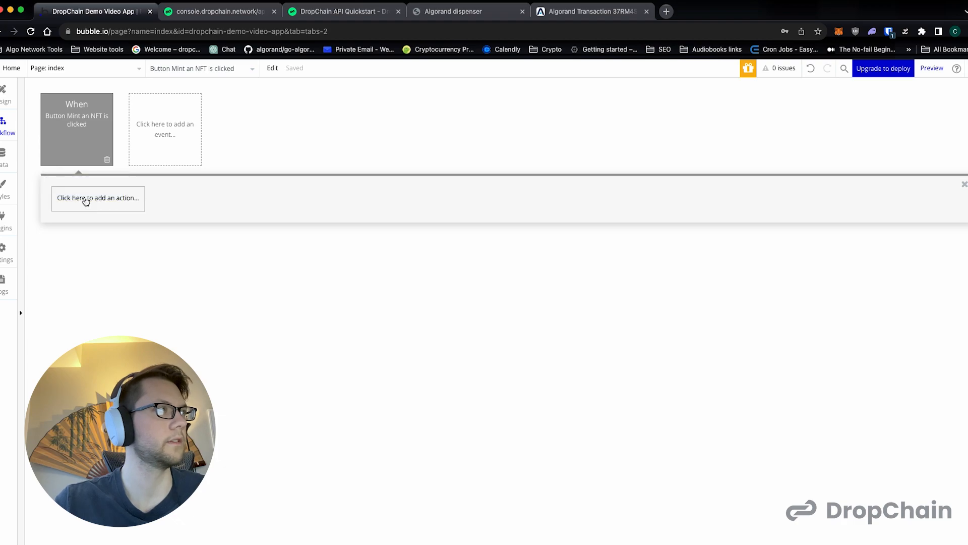
click(86, 202)
mouse_move(77, 124)
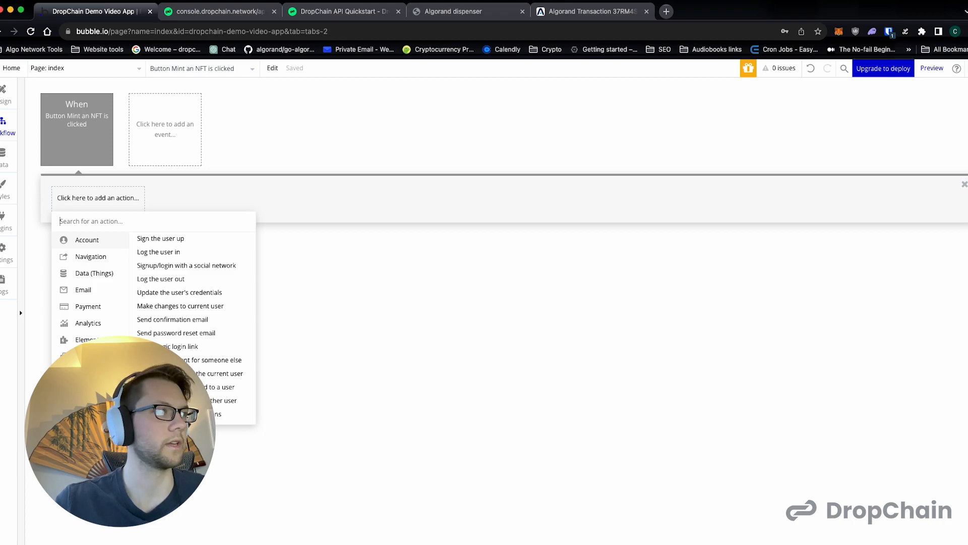
mouse_move(87, 356)
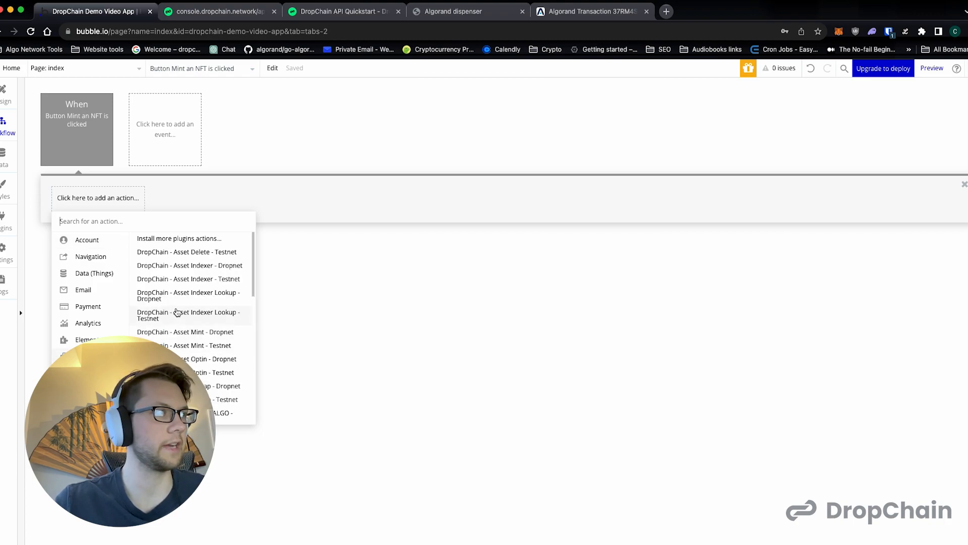
scroll(182, 328, down, 1)
click(187, 325)
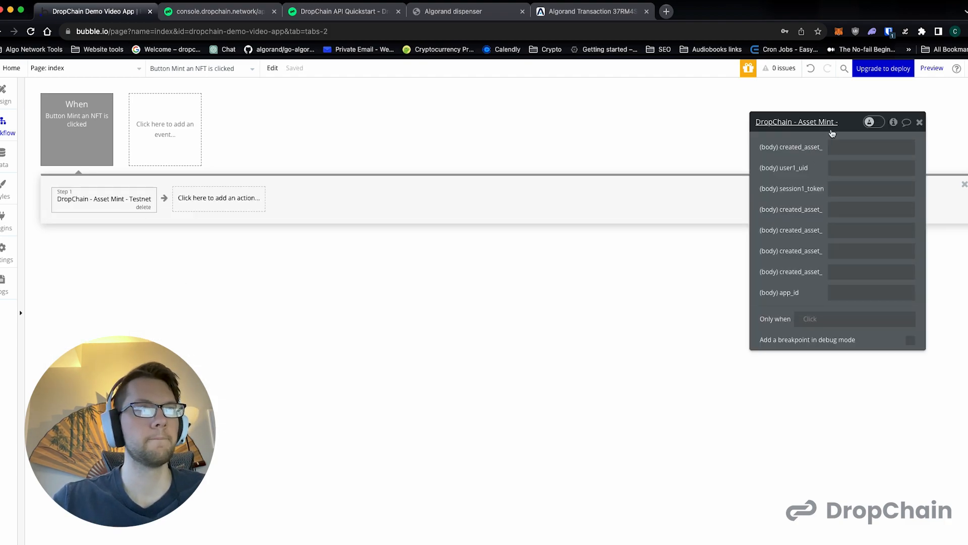
drag(849, 124, 777, 124)
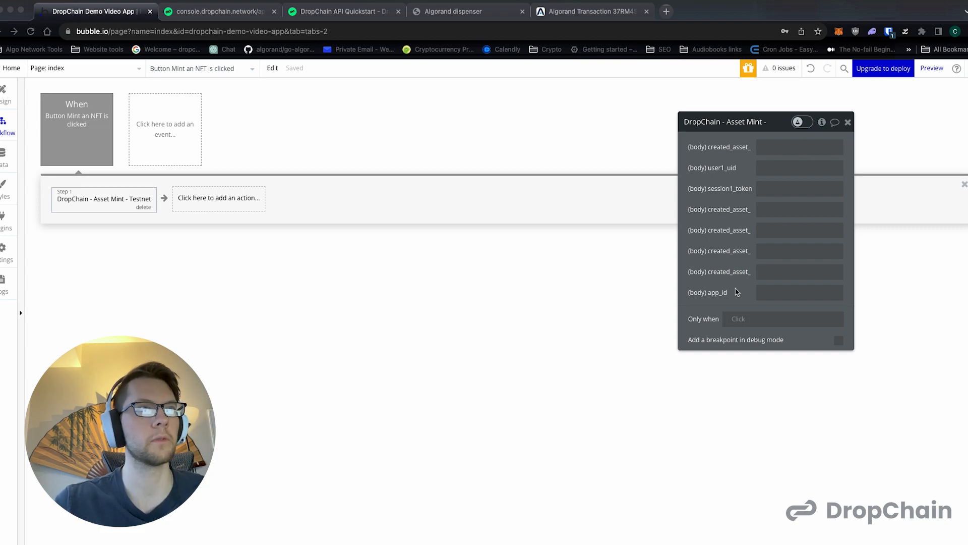
Copy Test User 1's user ID from the DropChain console into the mint action's user1_uid parameter
click(767, 168)
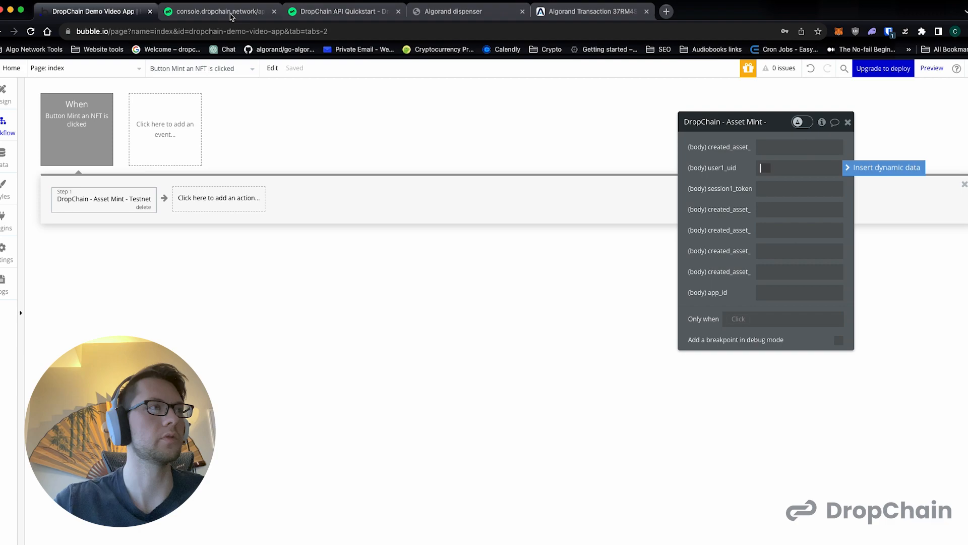
click(230, 14)
double_click(555, 263)
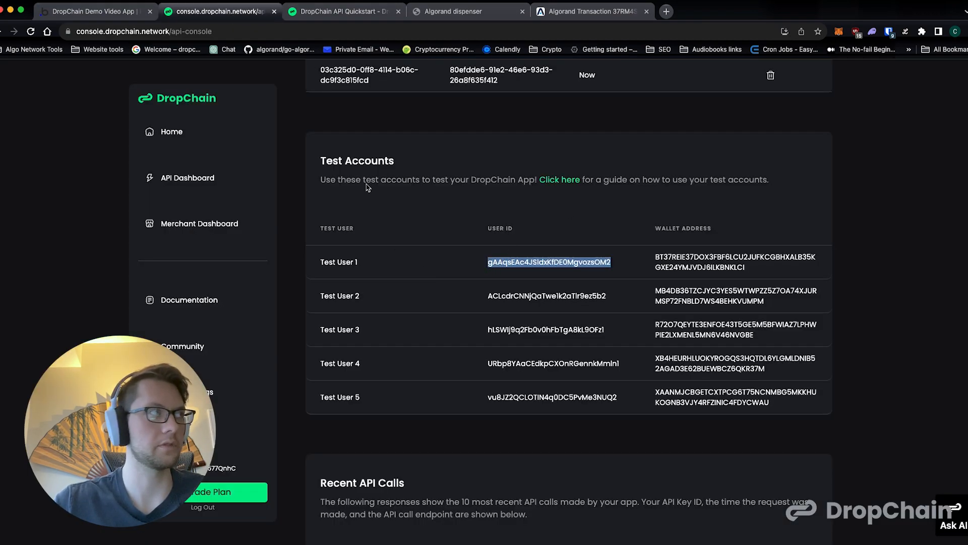
click(460, 244)
click(93, 14)
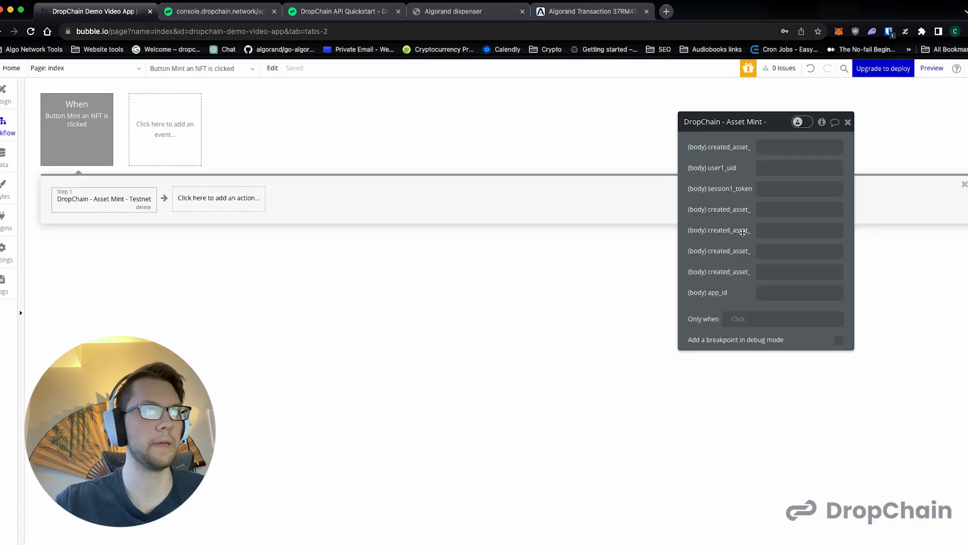
click(779, 167)
key(super+v)
click(745, 190)
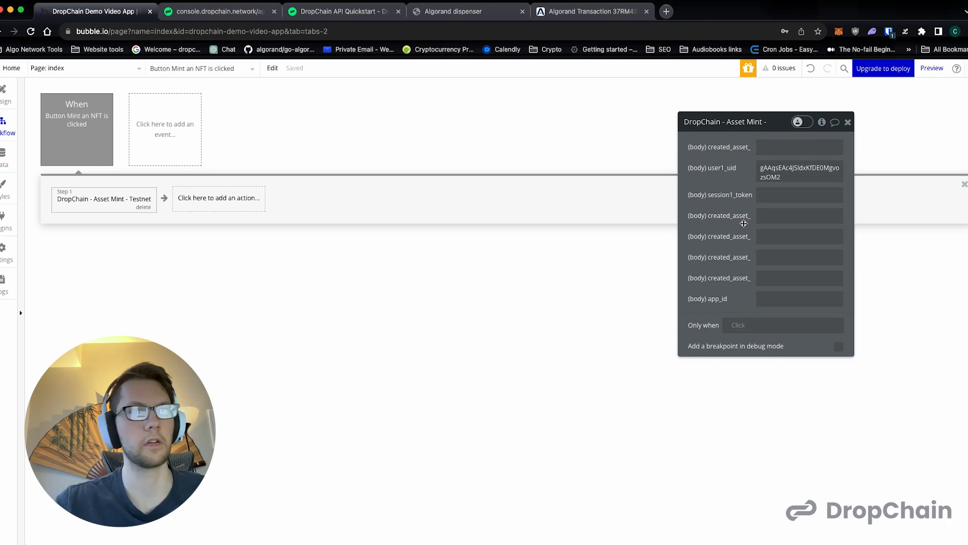
Fill the two created_asset parameters directly below session1_token with "NFT" and "Bubble NFT Mint Test"
click(761, 218)
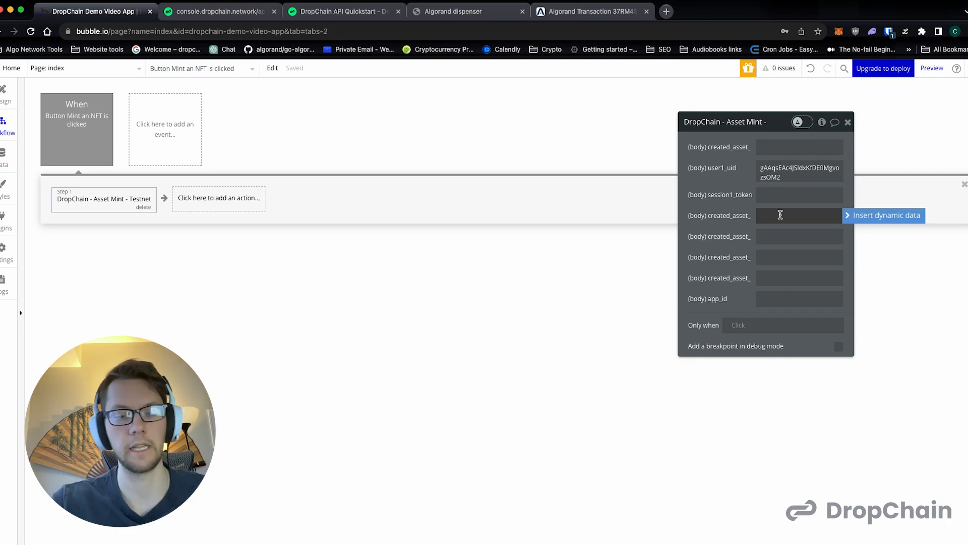
text(NFT)
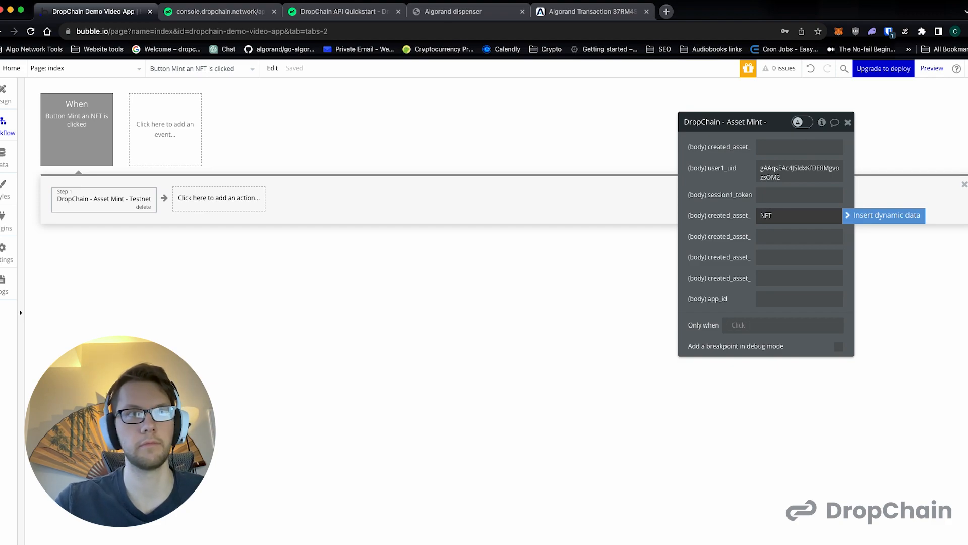
click(767, 236)
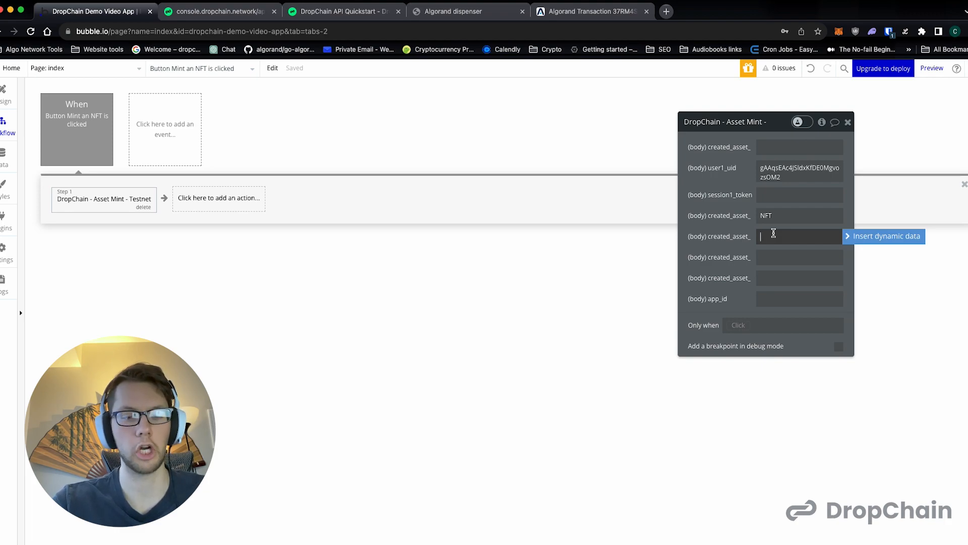
text(B)
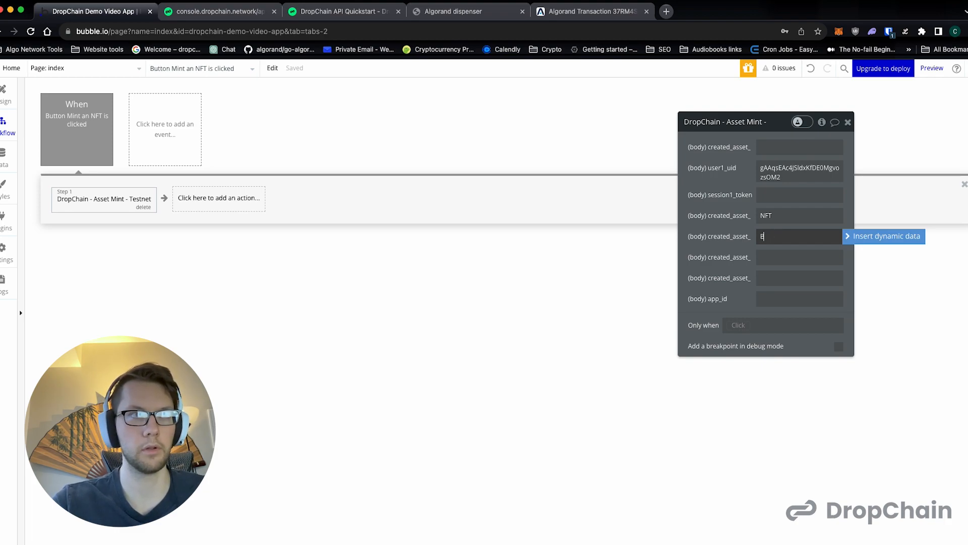
text(ubble NFT Mint Test)
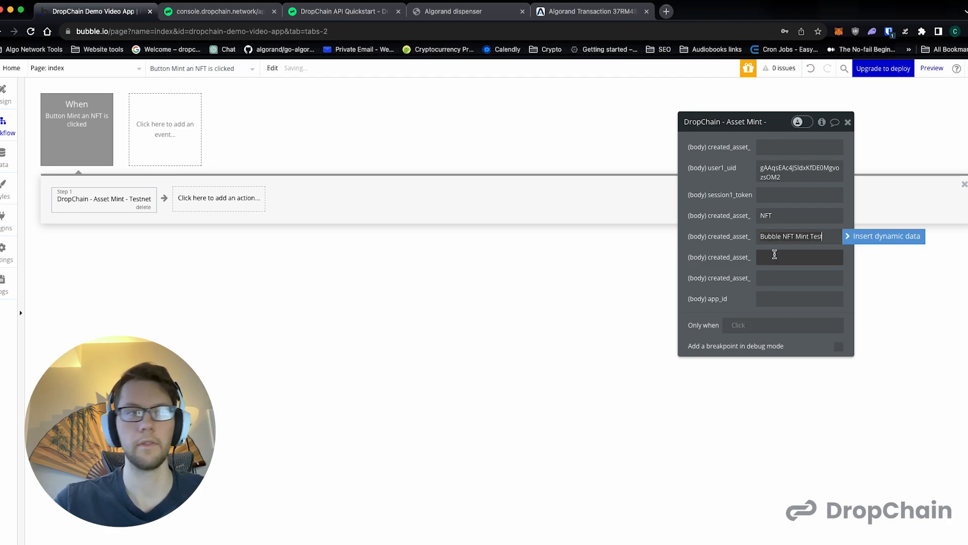
Set created_asset_decimals to 0 and the created_asset parameter directly above app_id to 10
click(774, 255)
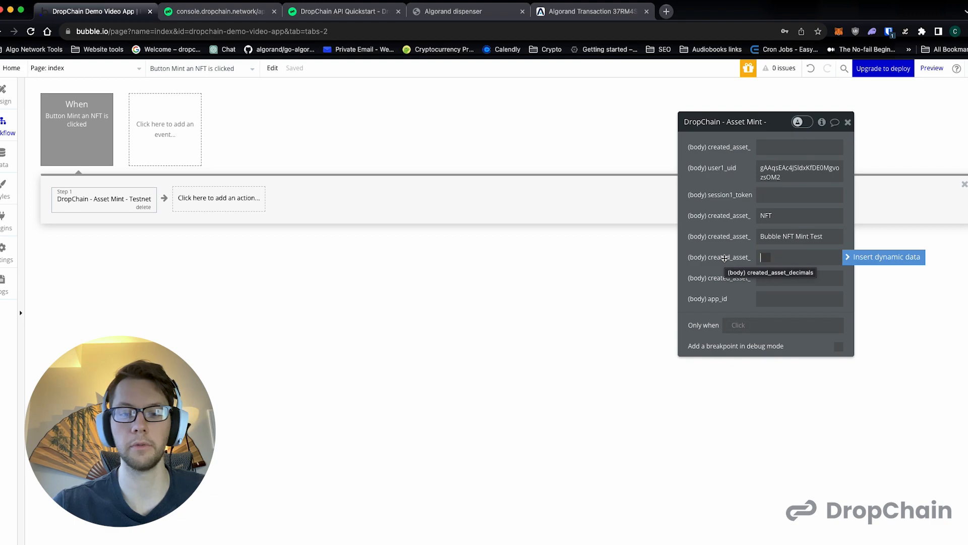
text(0)
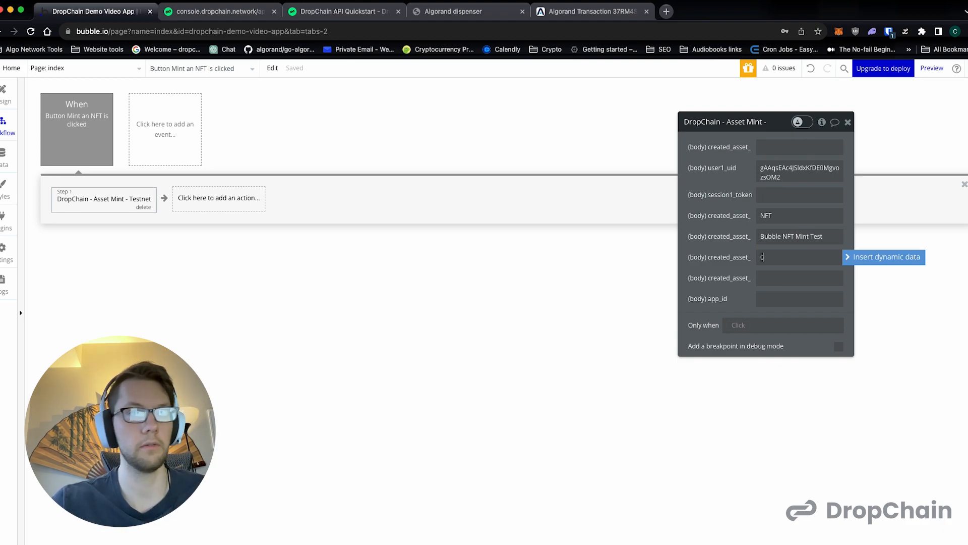
click(764, 278)
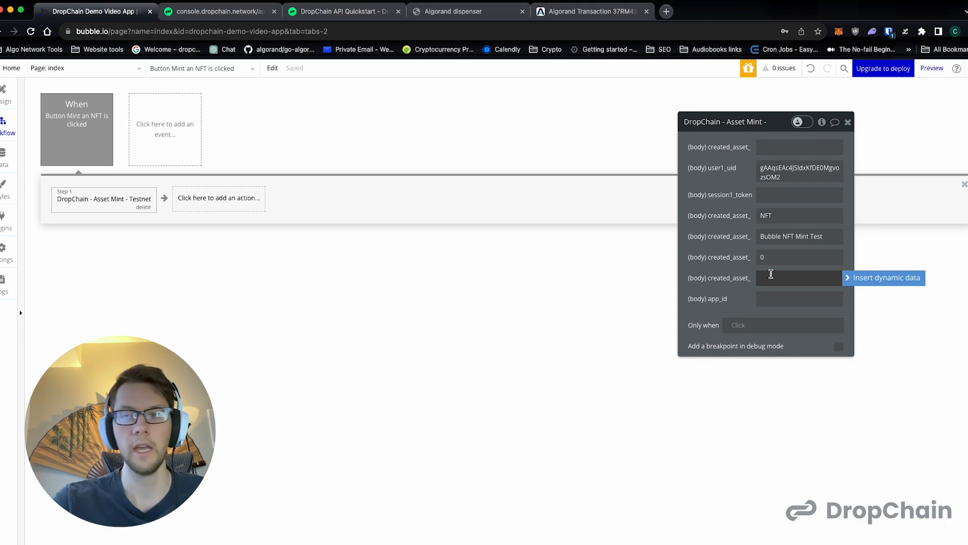
text(10)
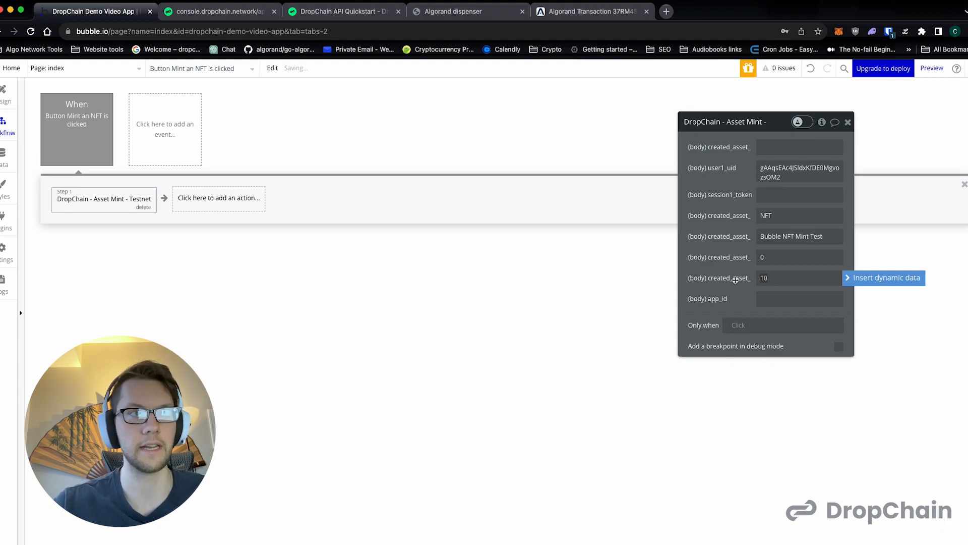
click(724, 279)
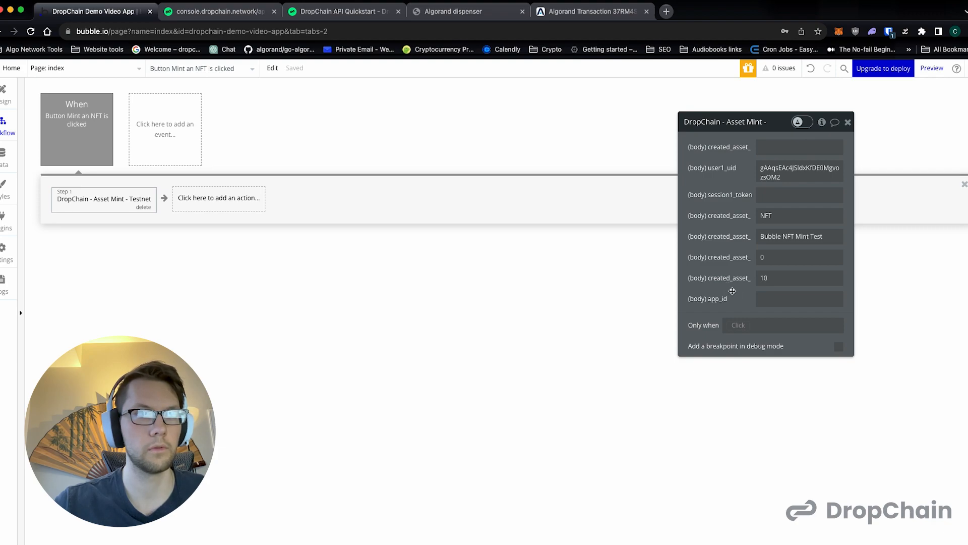
Copy the app's ID from the DropChain console into the mint action's app_id parameter
click(775, 297)
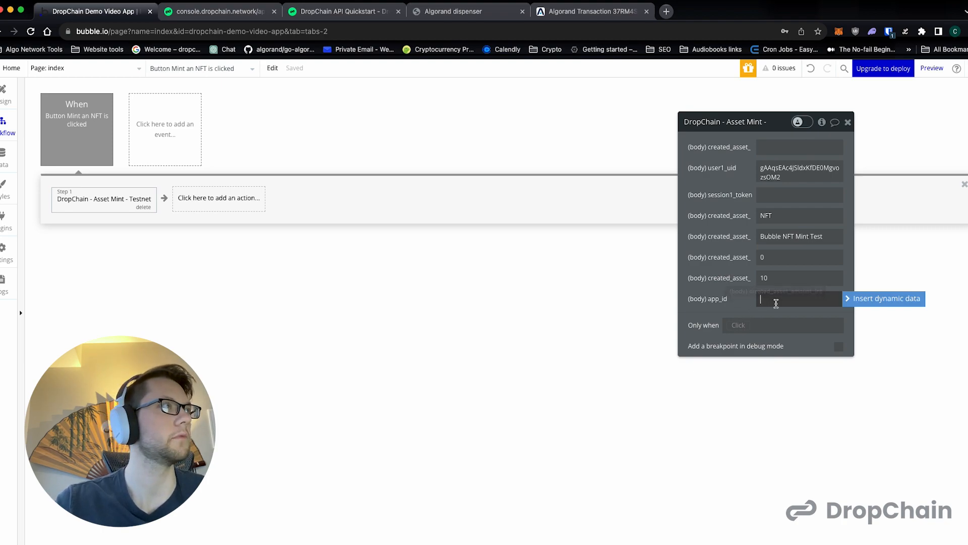
click(216, 11)
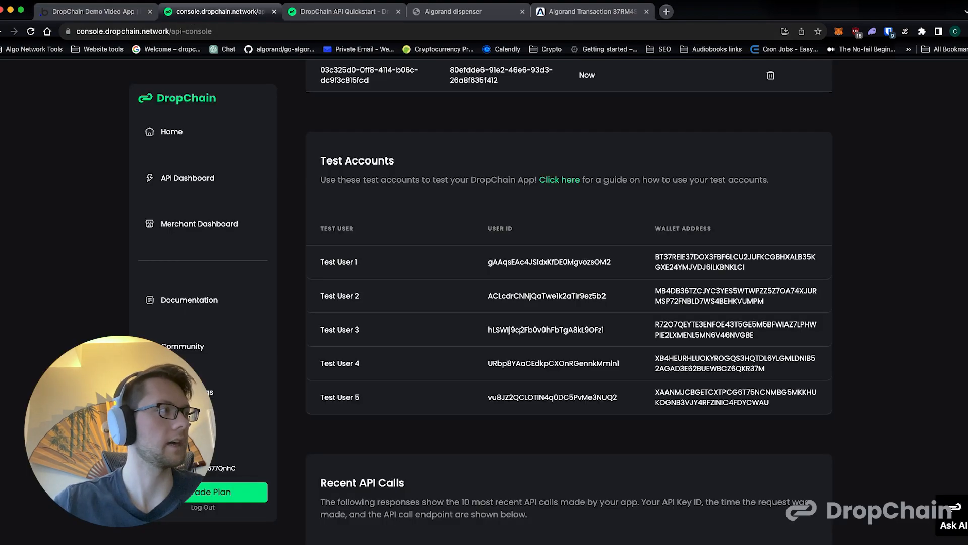
click(126, 18)
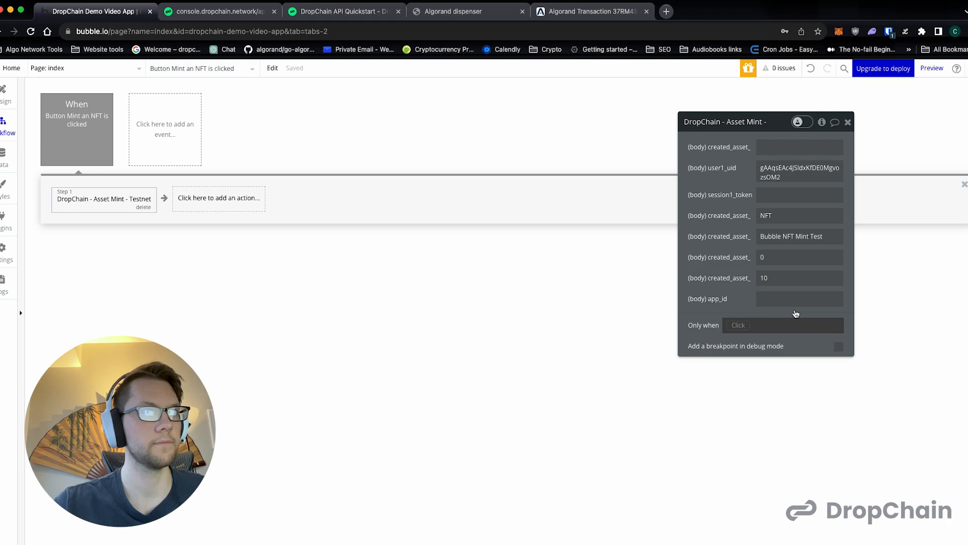
click(792, 299)
key(super+v)
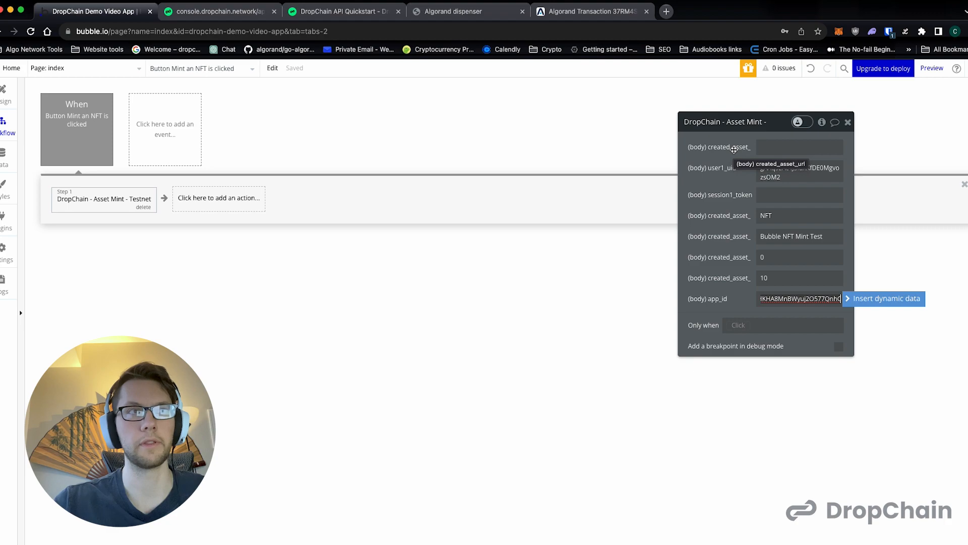
Set the mint action's created_asset_url parameter to "dropchain.network"
click(777, 146)
text(dropchain.en)
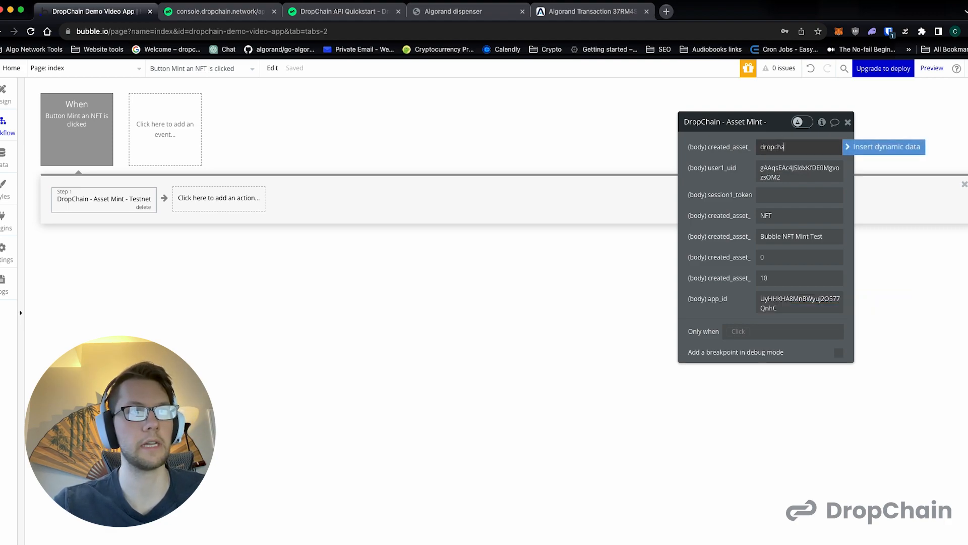
key(BackSpace)
key(BackSpace)
text(network)
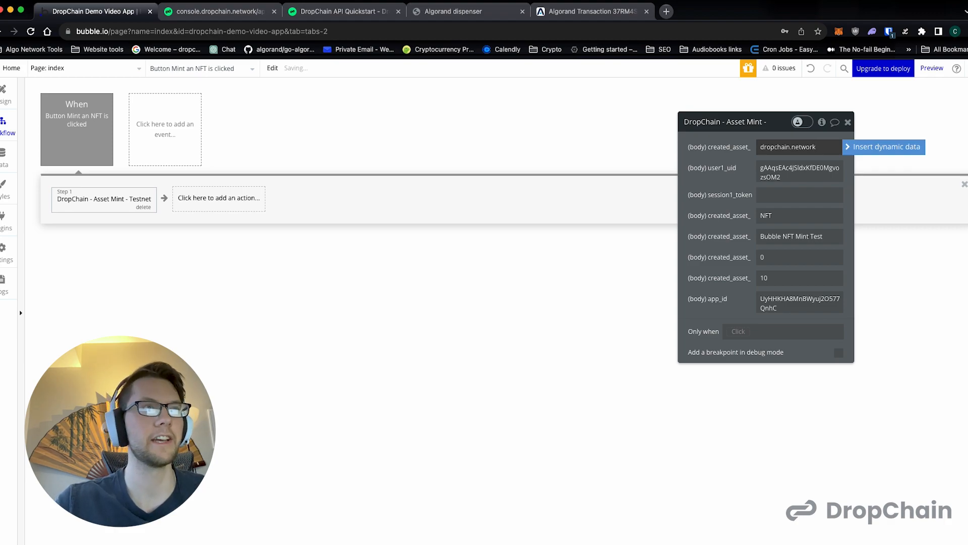
click(702, 154)
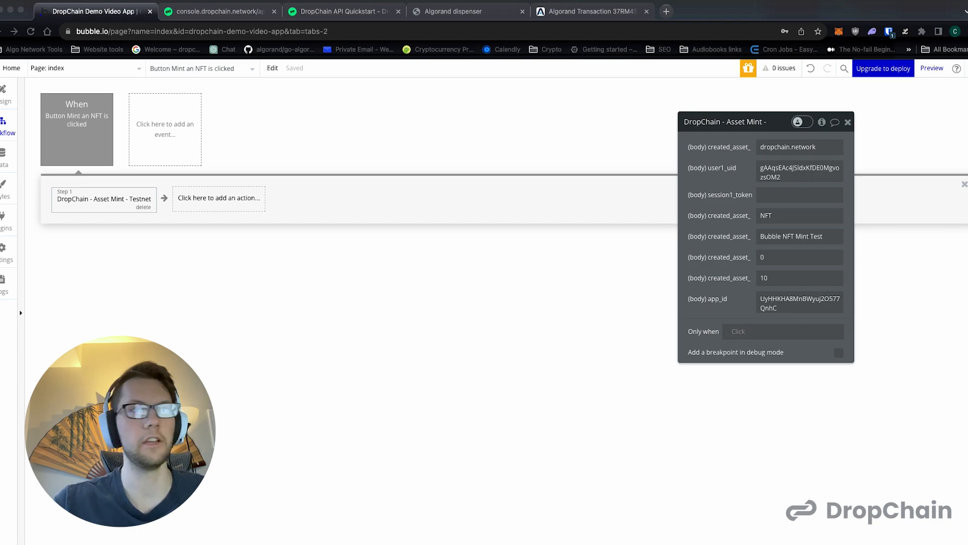
Add a "Create a new thing" data action after the Asset Mint step in the workflow
click(553, 220)
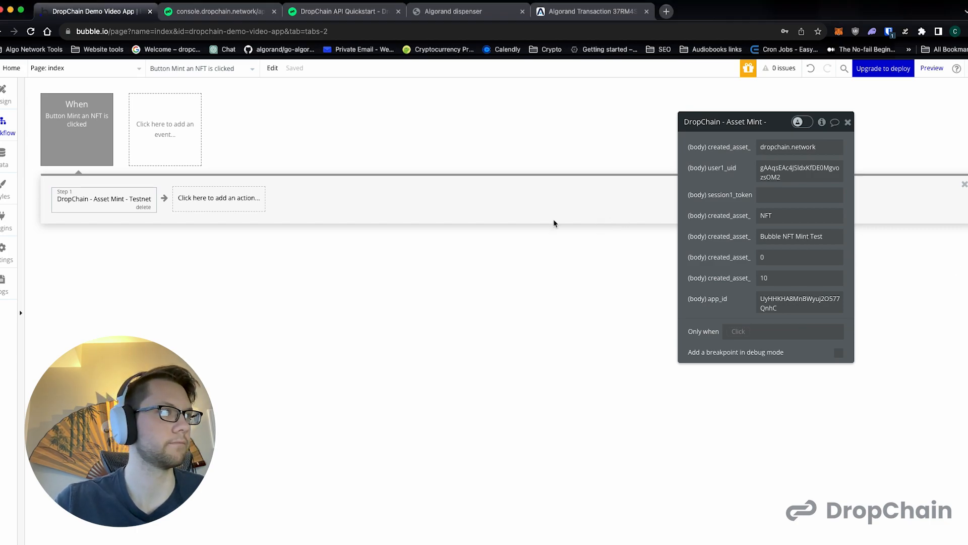
click(212, 197)
mouse_move(216, 273)
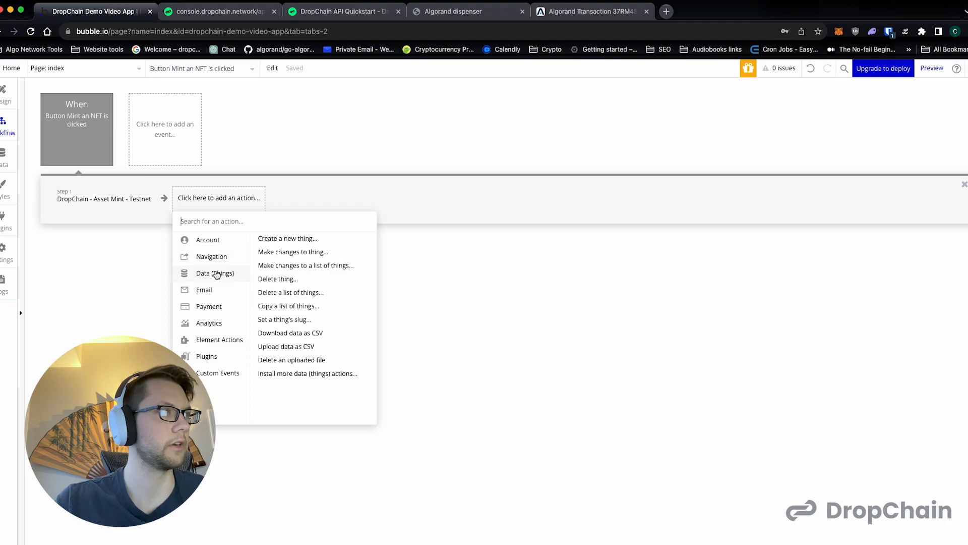
click(290, 242)
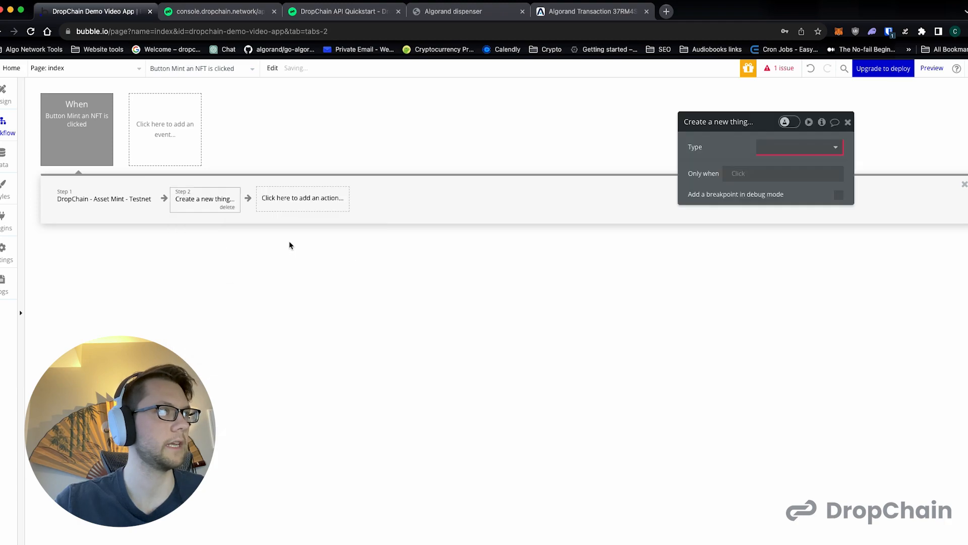
Create a new data type named "DropChain Transaction" as the type for the Step 2 create action
click(786, 147)
click(784, 163)
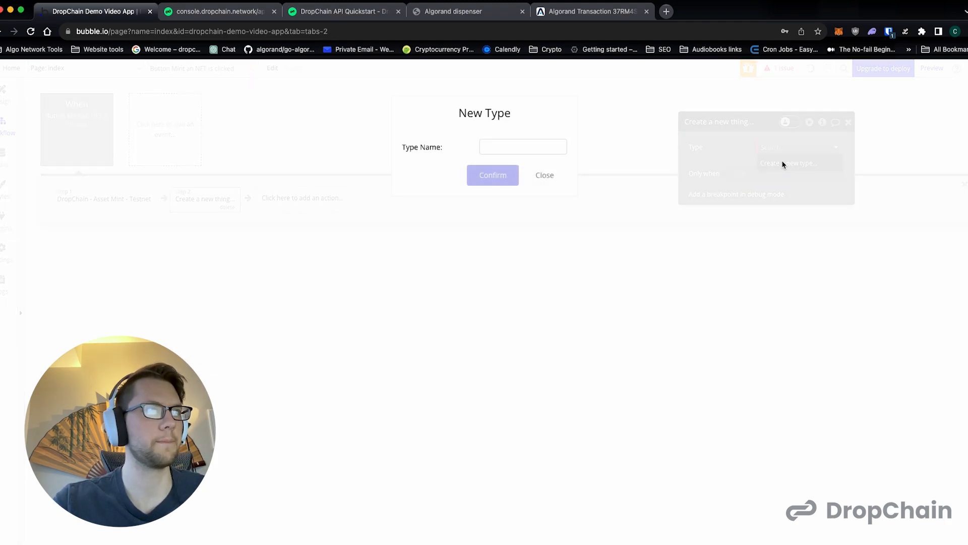
click(497, 148)
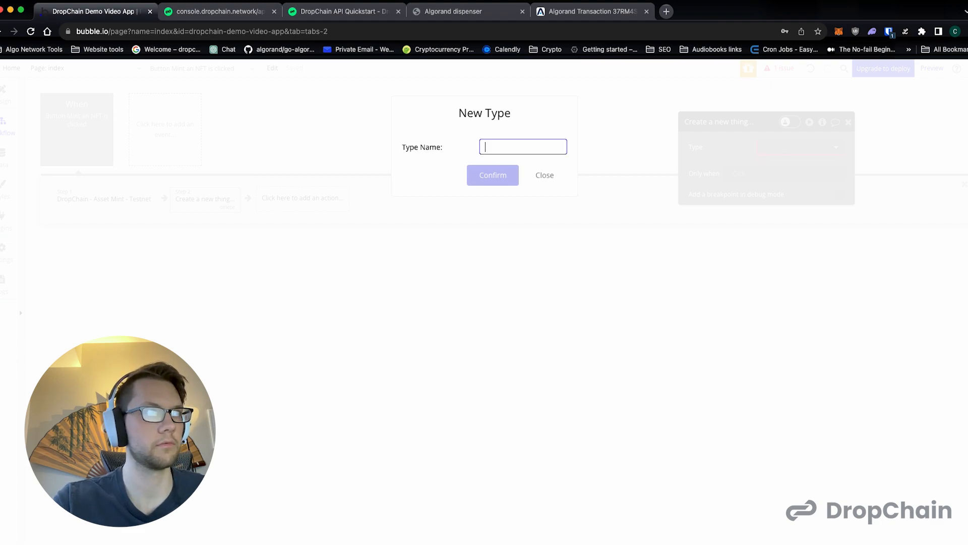
text(DropChain Transaction)
click(490, 177)
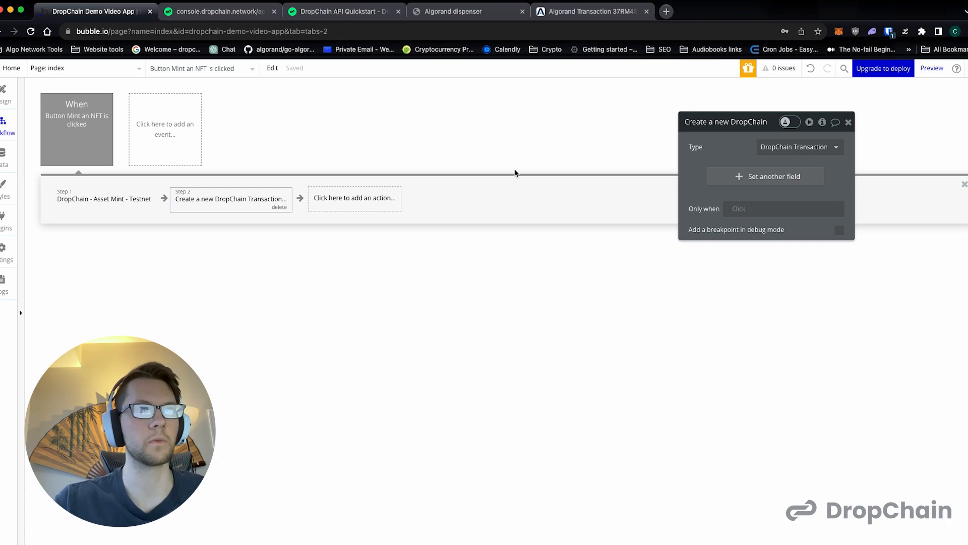
Add a new text field named transaction_id to the DropChain Transaction type in the create action
click(735, 176)
click(718, 193)
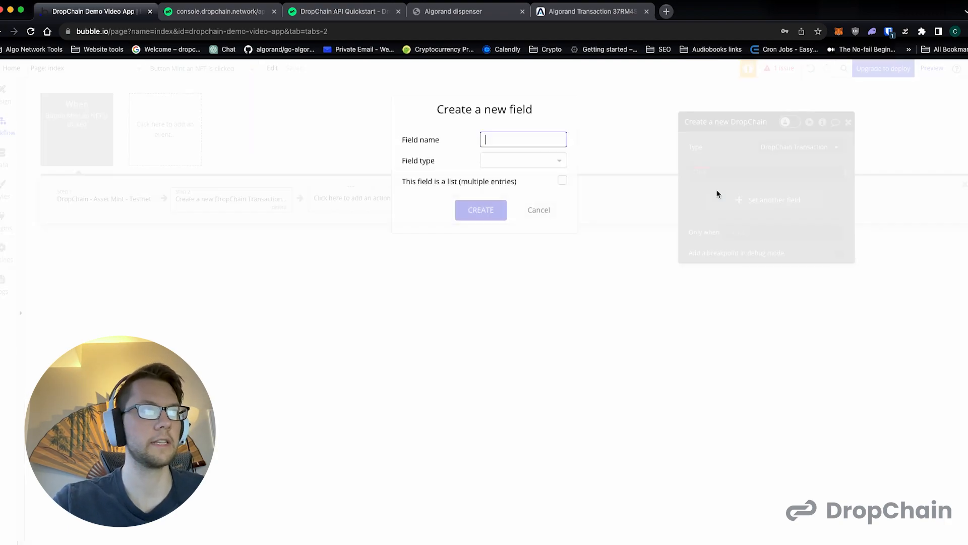
text(transaction_id)
click(523, 161)
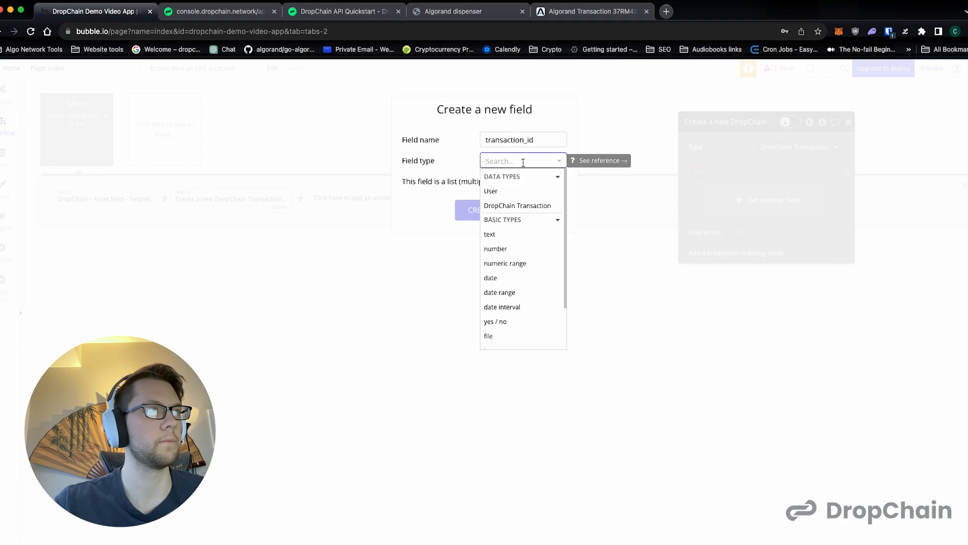
click(511, 240)
click(477, 212)
Set the transaction_id field to the txid from the result of step 1, the Asset Mint action
click(752, 172)
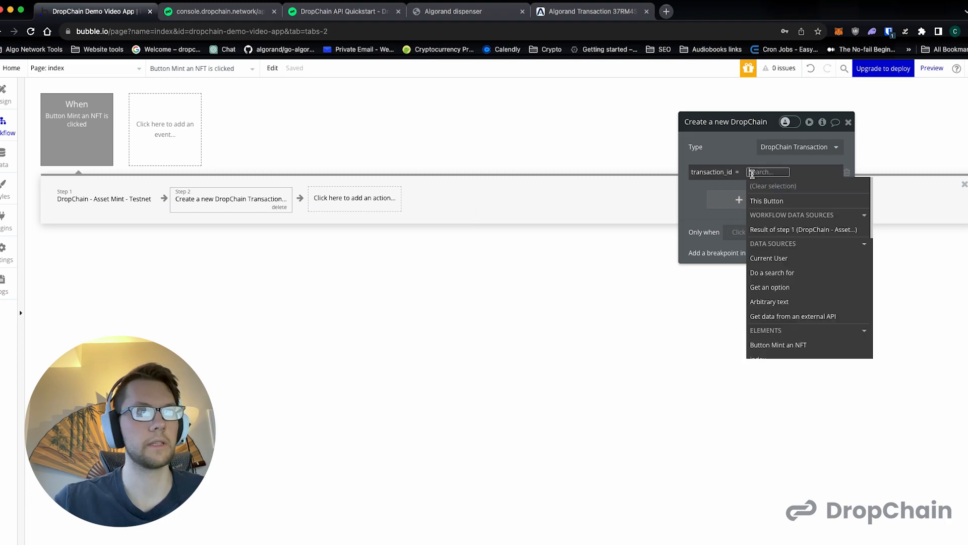
click(781, 231)
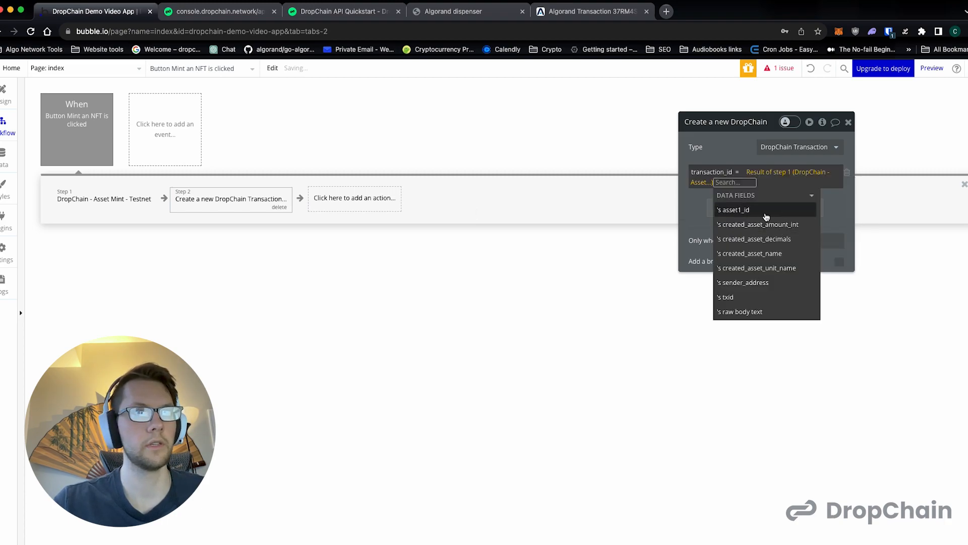
click(746, 302)
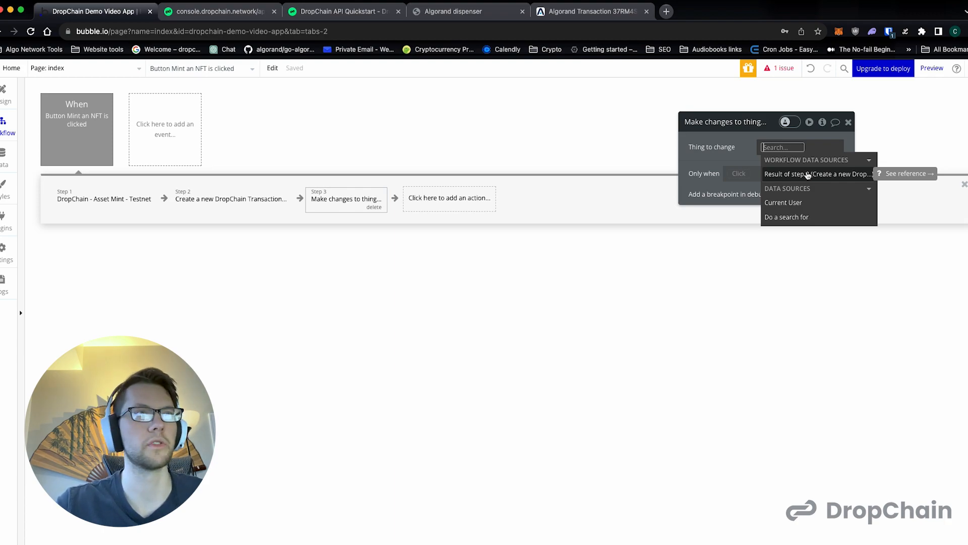
Make the Step 3 action change the result of step 2, and create a yes/no field named Success for it
click(813, 179)
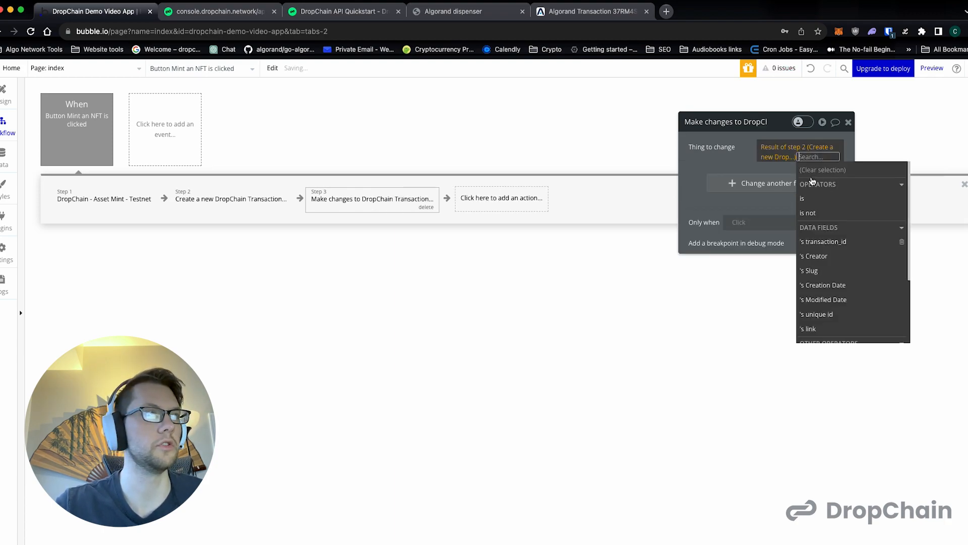
click(713, 172)
click(734, 185)
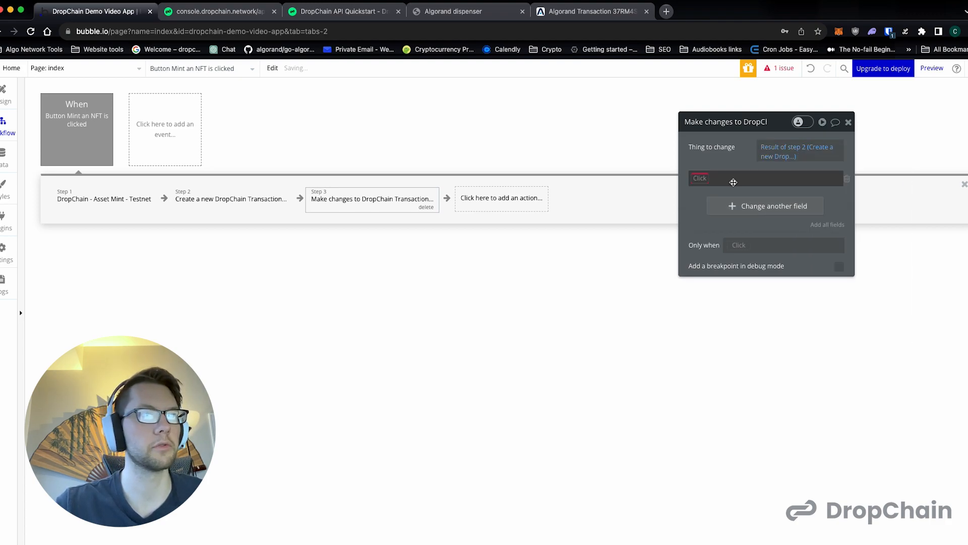
click(712, 206)
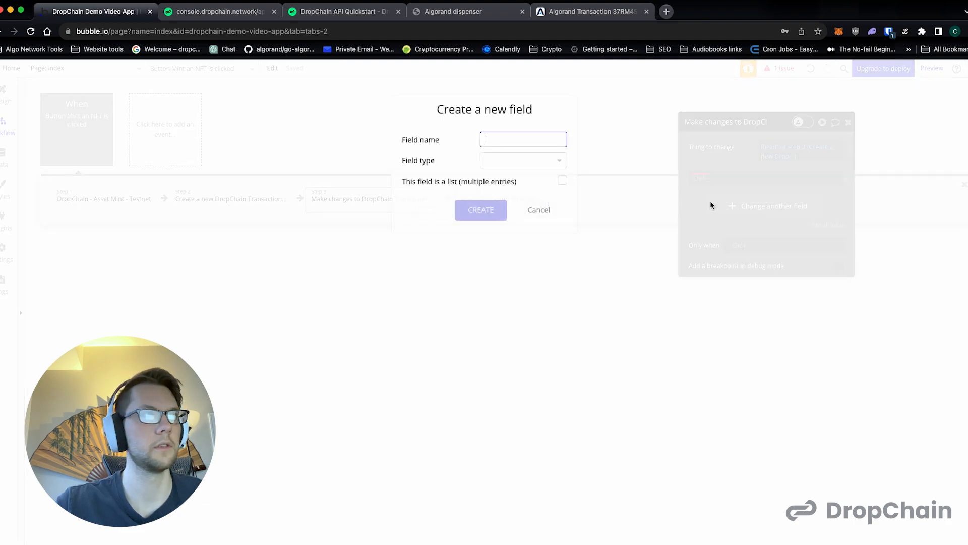
text(Success)
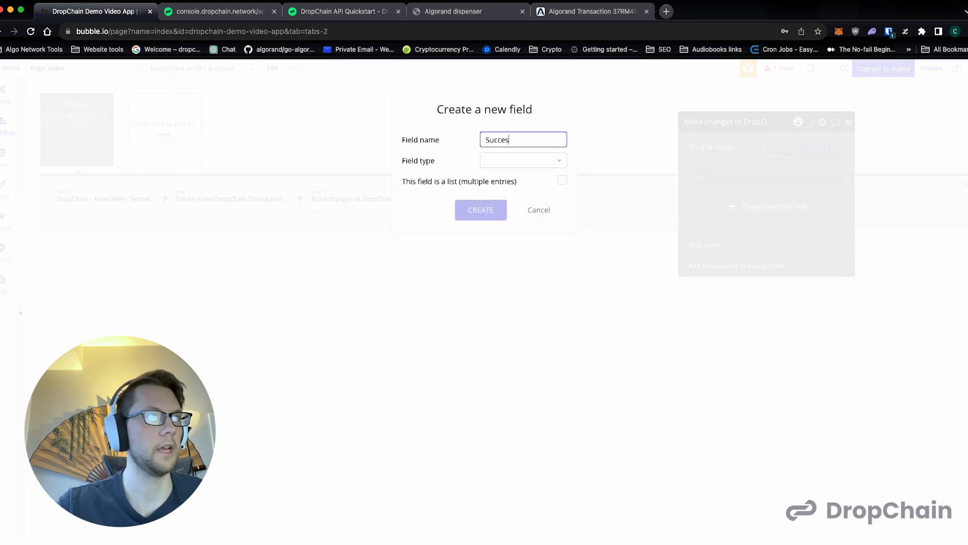
click(506, 160)
click(510, 322)
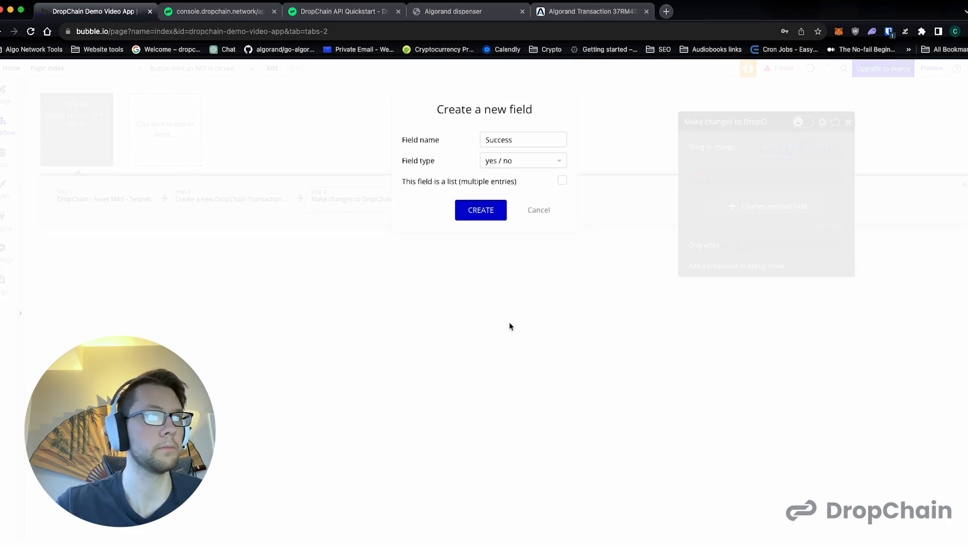
click(493, 211)
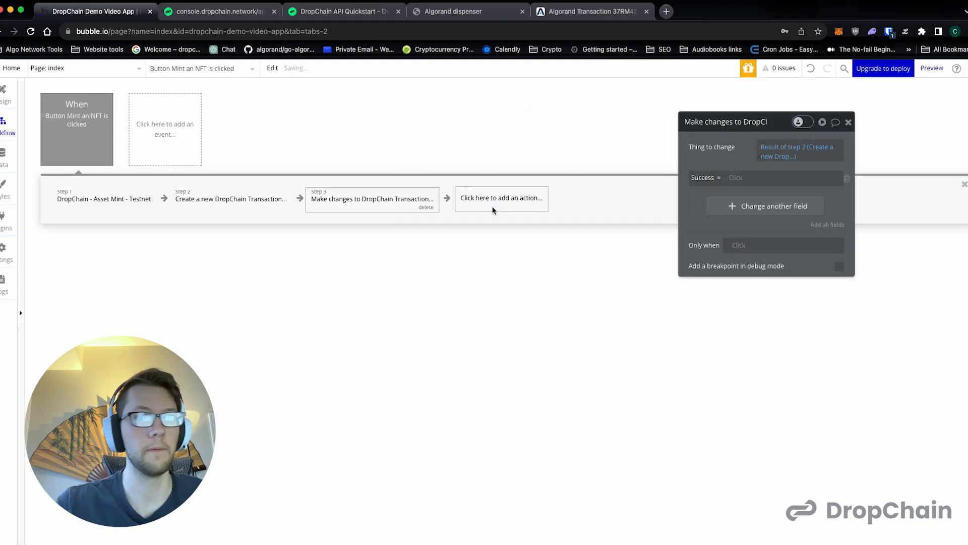
Set Success to "yes" in Step 3, only when the txid from the result of step 1 is not empty
click(737, 180)
click(738, 293)
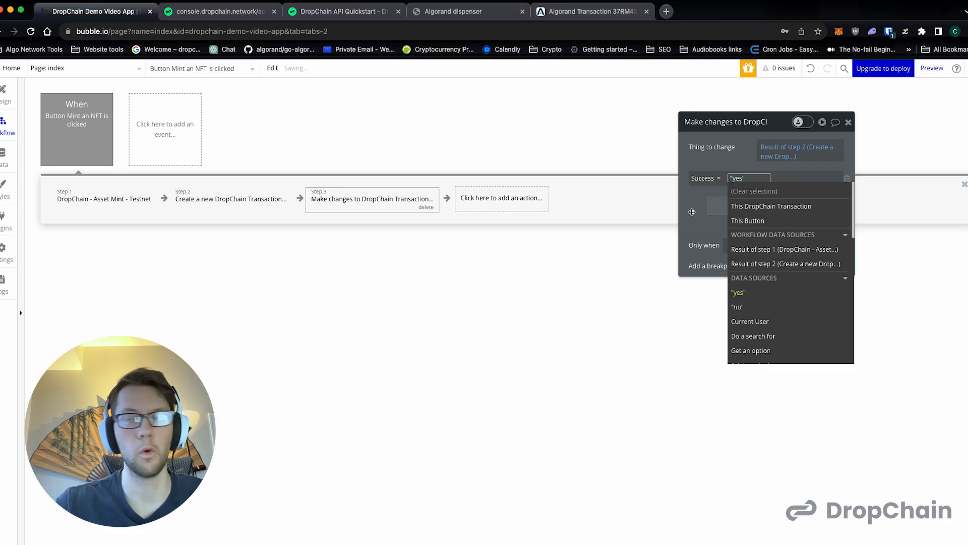
click(740, 246)
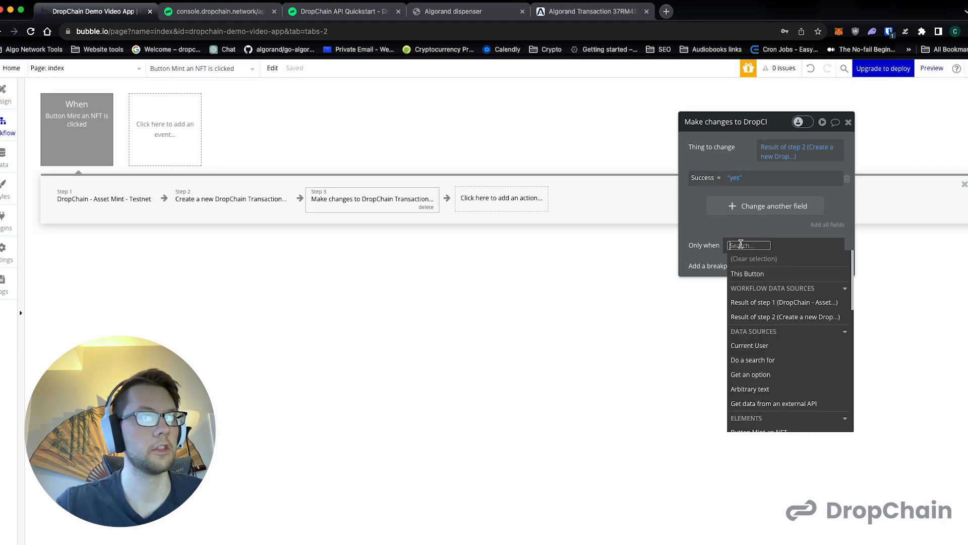
click(758, 303)
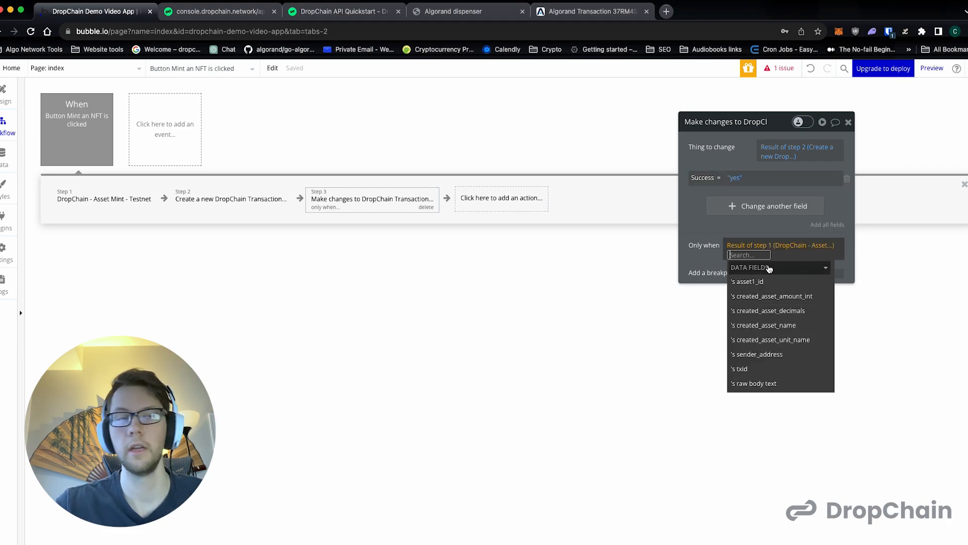
click(764, 369)
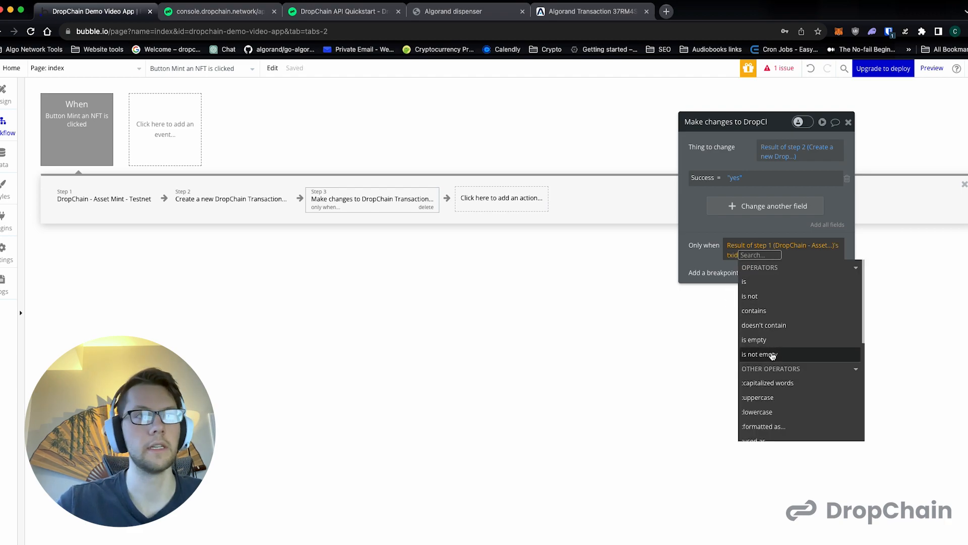
click(772, 355)
click(703, 235)
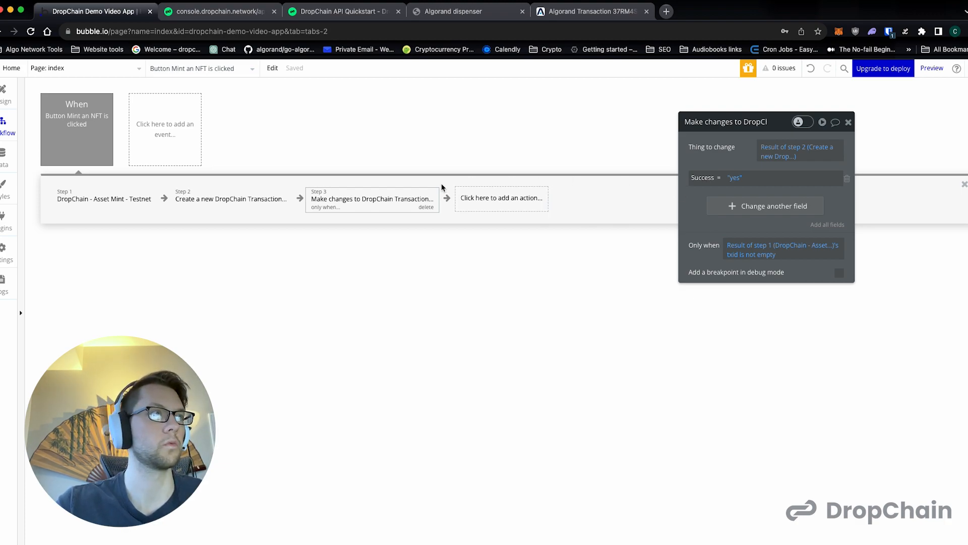
Duplicate the Step 3 "Make changes to DropChain Transaction" action as the next step of the workflow
right_click(402, 200)
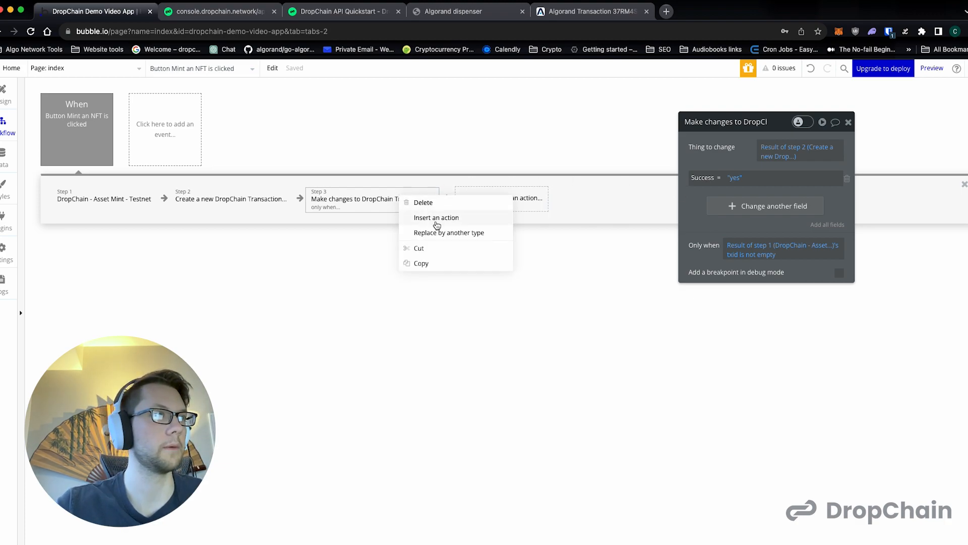
click(432, 264)
right_click(486, 209)
click(509, 215)
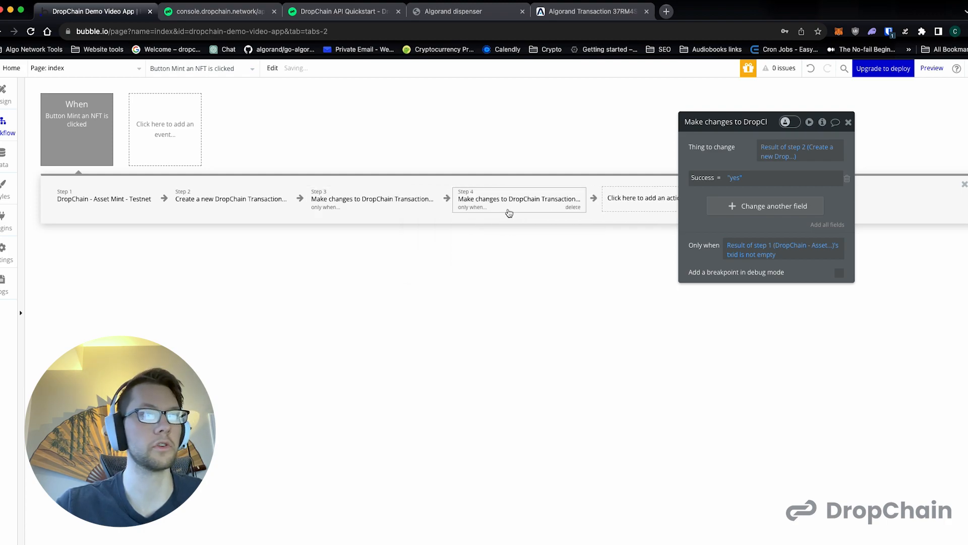
Set Success to "no" in the Step 4 copy, only when the txid from the result of step 1 is empty
click(743, 177)
click(781, 321)
click(715, 242)
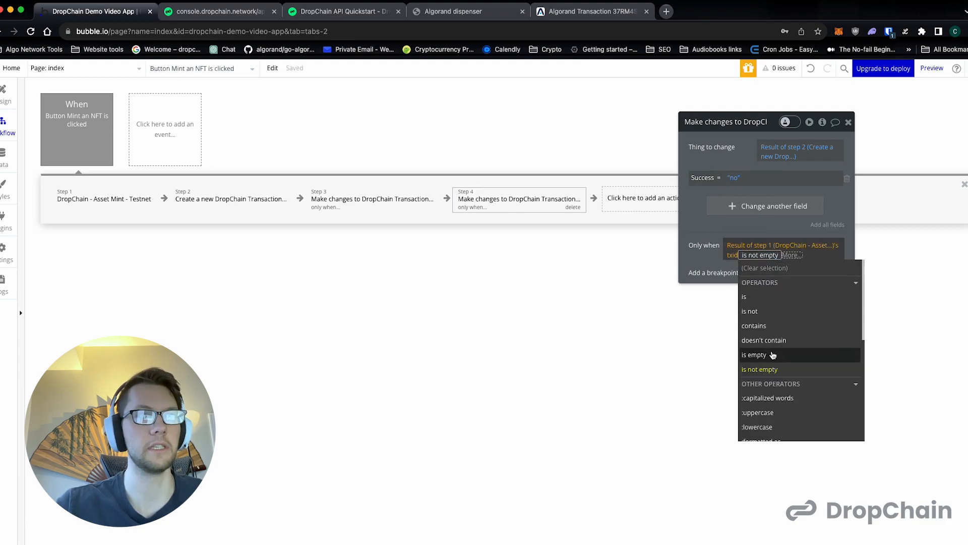
click(829, 353)
click(710, 247)
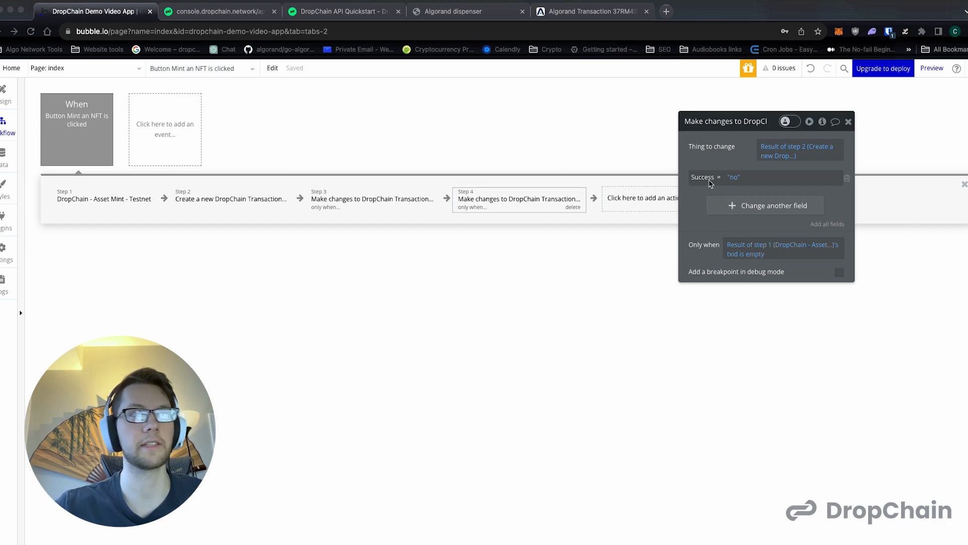
click(725, 241)
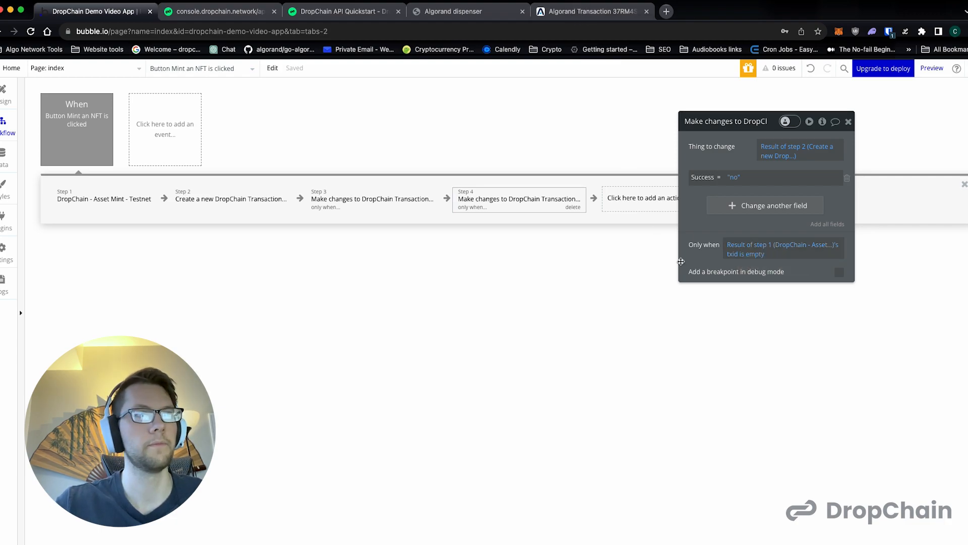
click(849, 122)
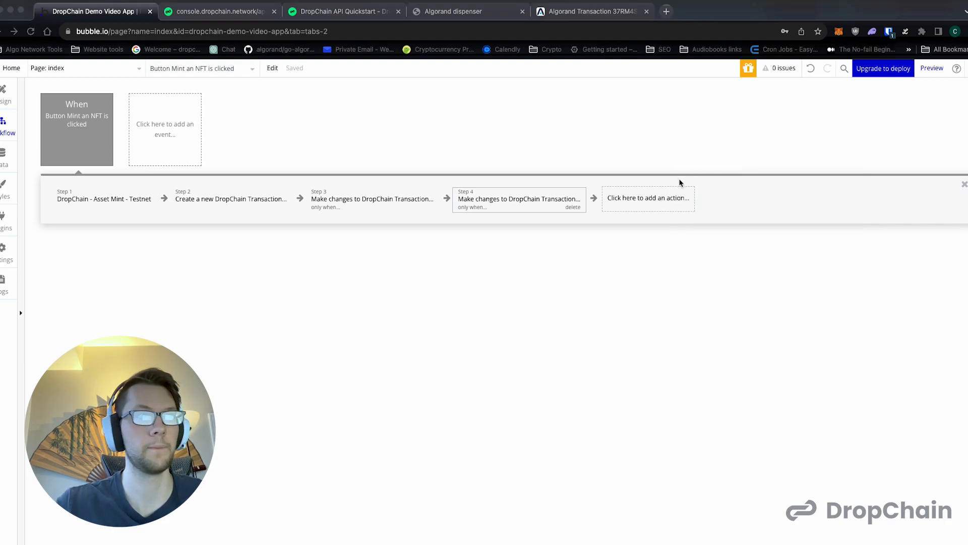
Add a "Set state of an element" action after Step 4, with Button Mint an NFT as its element
click(637, 194)
click(635, 197)
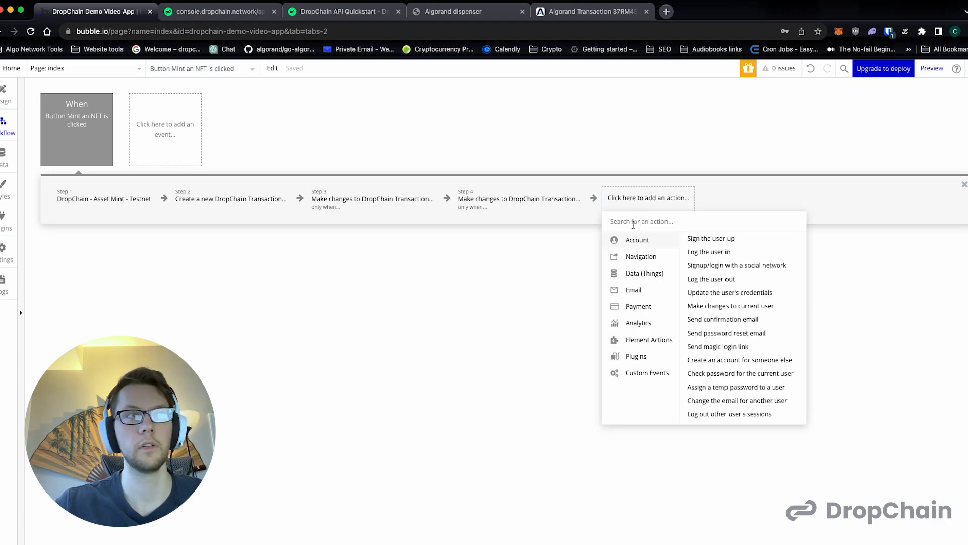
text(set state)
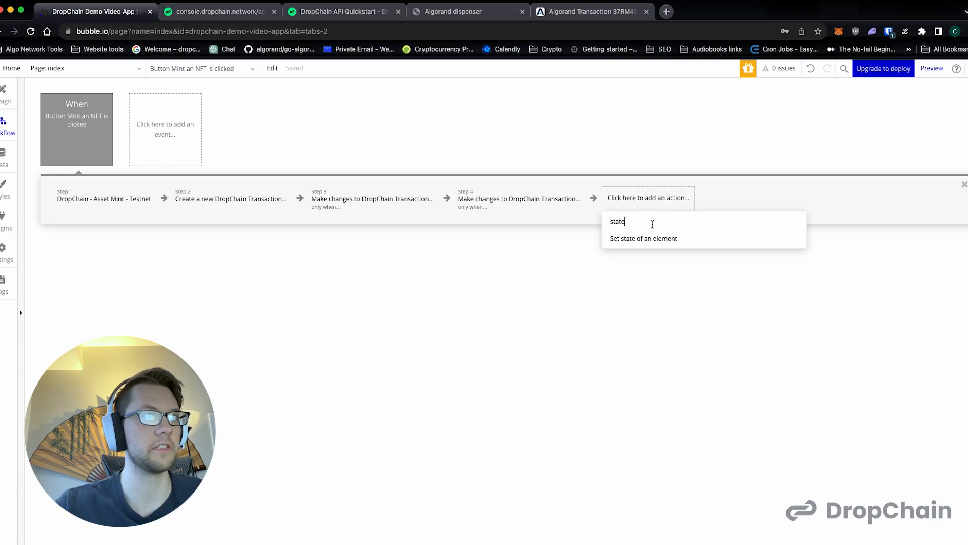
click(650, 238)
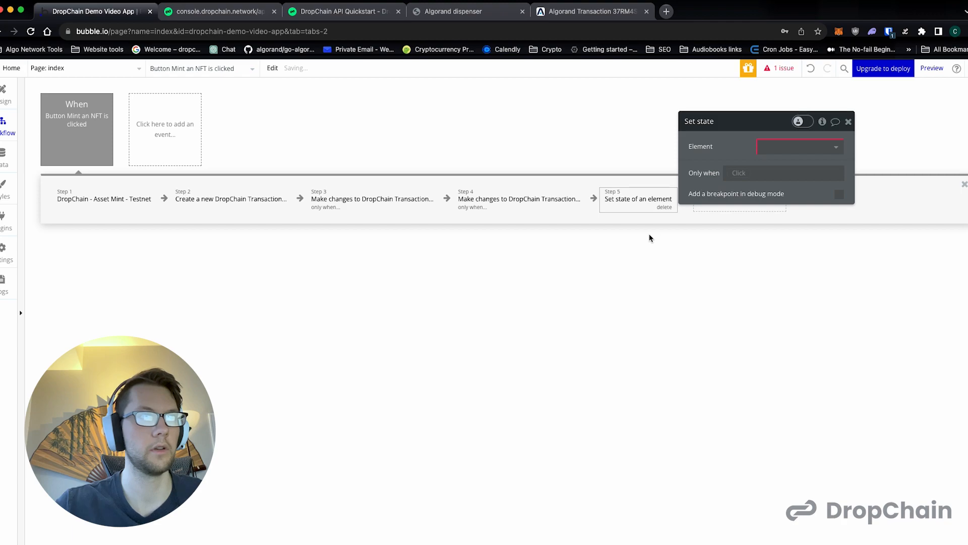
click(782, 148)
click(785, 184)
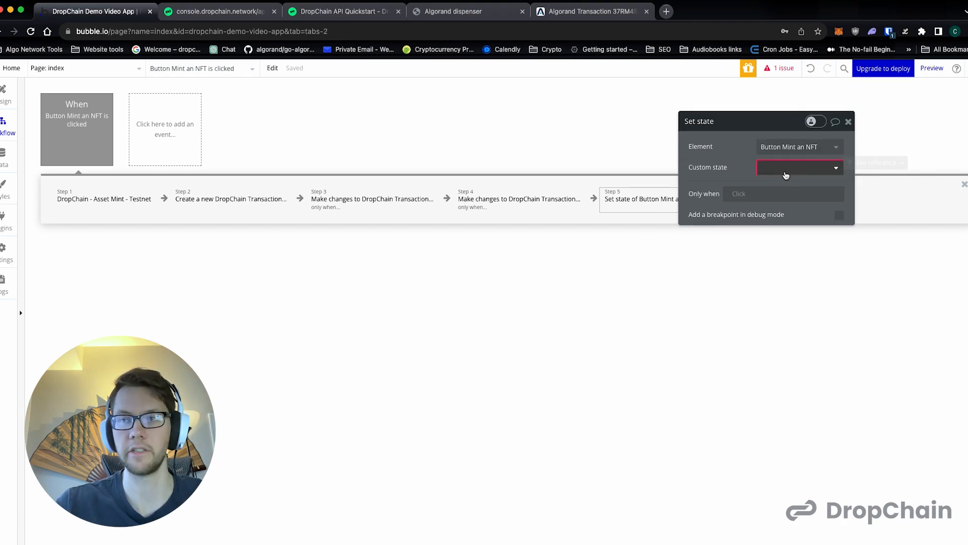
Create a custom state named transaction_id of type text on the Mint an NFT button
click(785, 171)
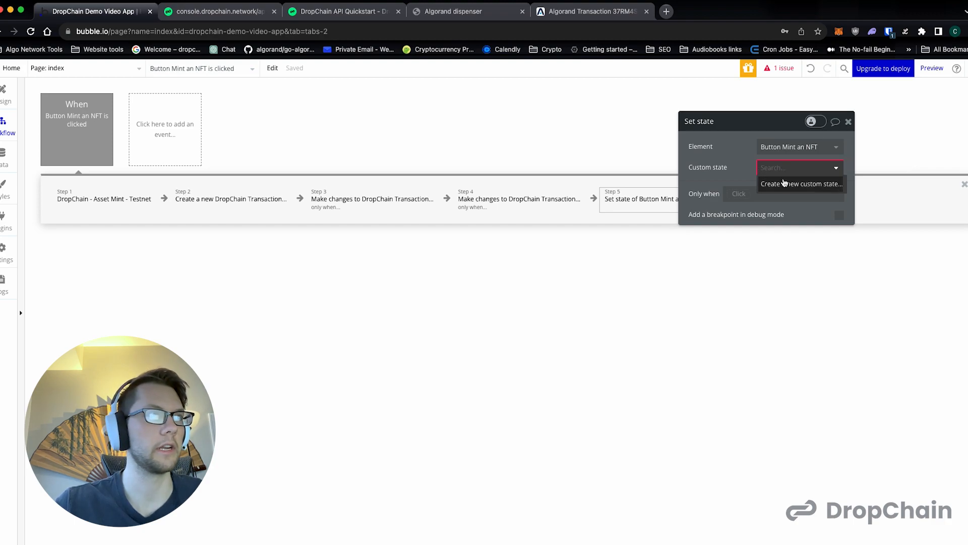
click(785, 243)
text(transaction_id)
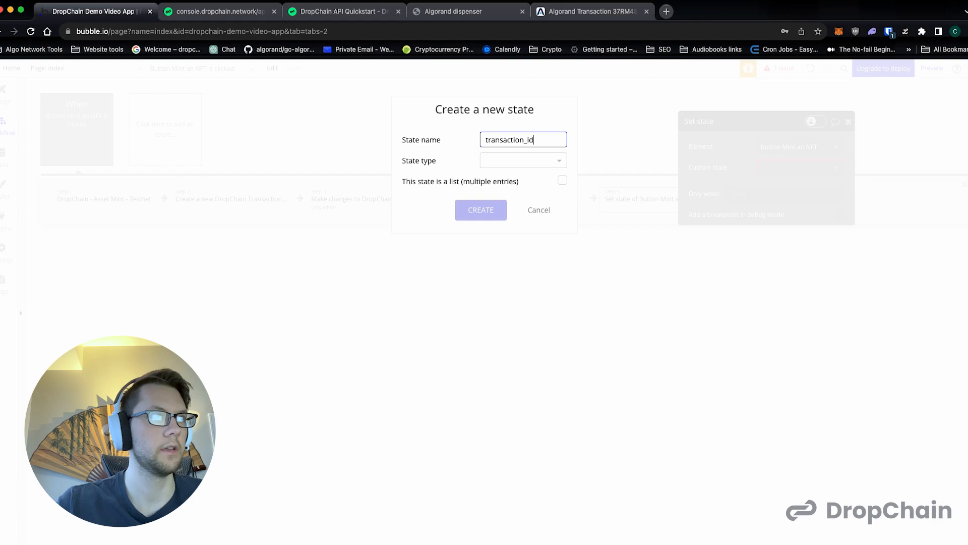
click(526, 159)
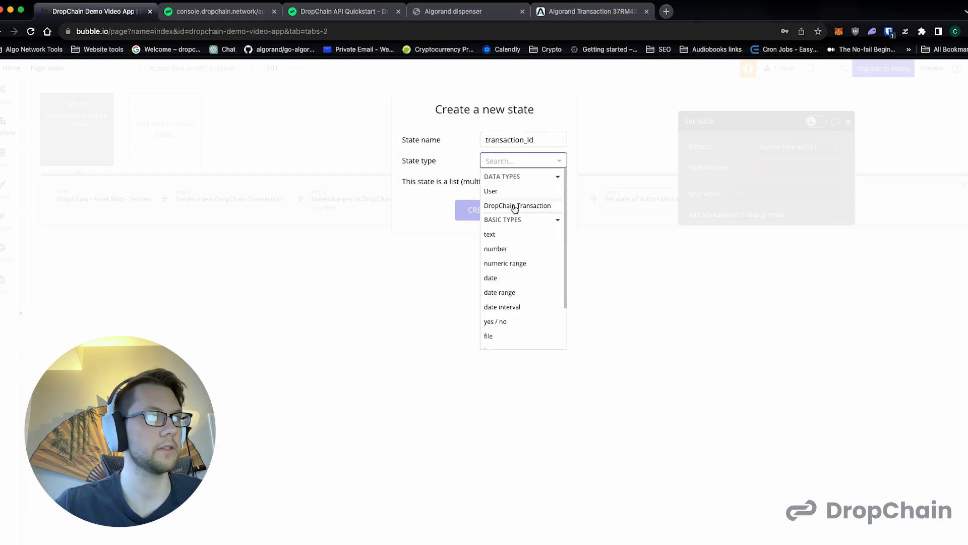
click(508, 234)
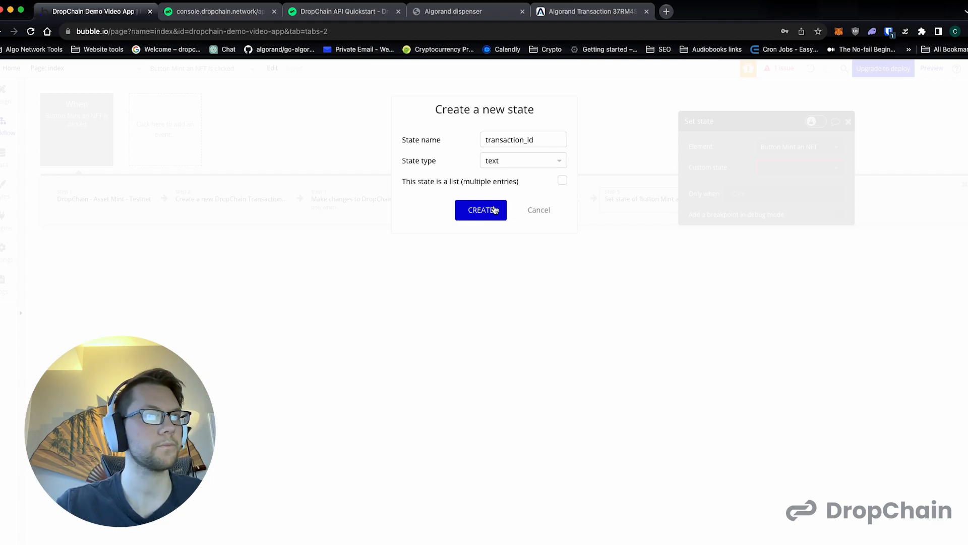
click(495, 210)
Add a second state to the Set state action, creating a custom state named success of type yes / no
click(750, 214)
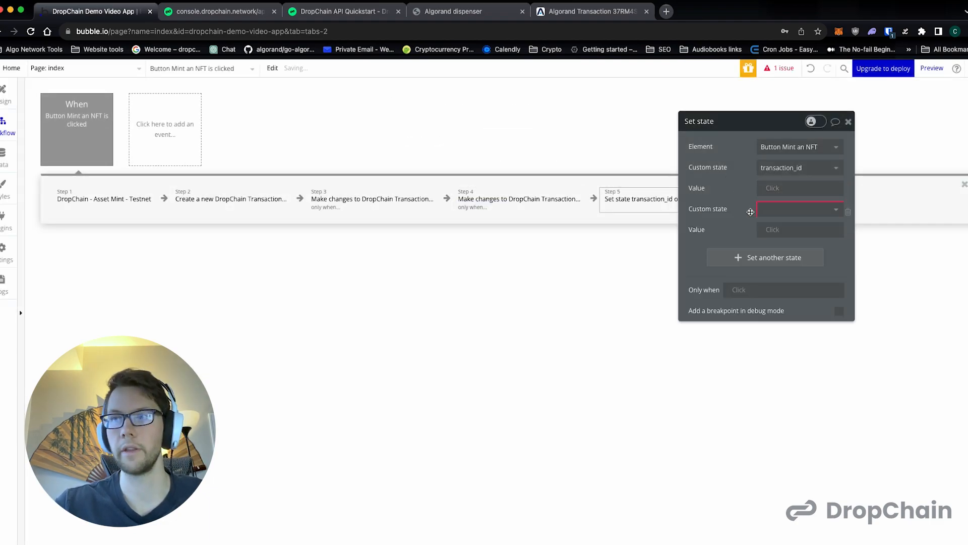
click(778, 209)
click(777, 245)
text(success)
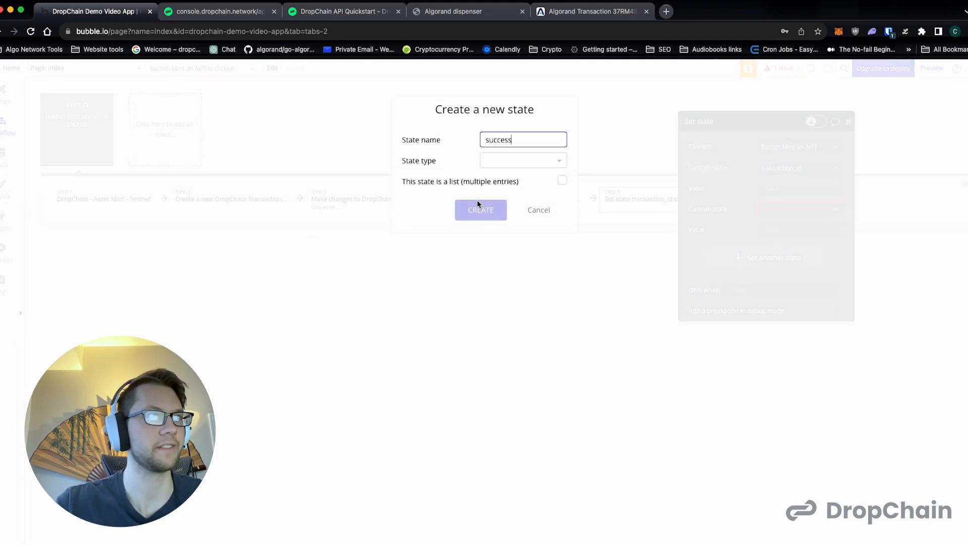
click(502, 162)
click(508, 234)
click(516, 161)
click(498, 324)
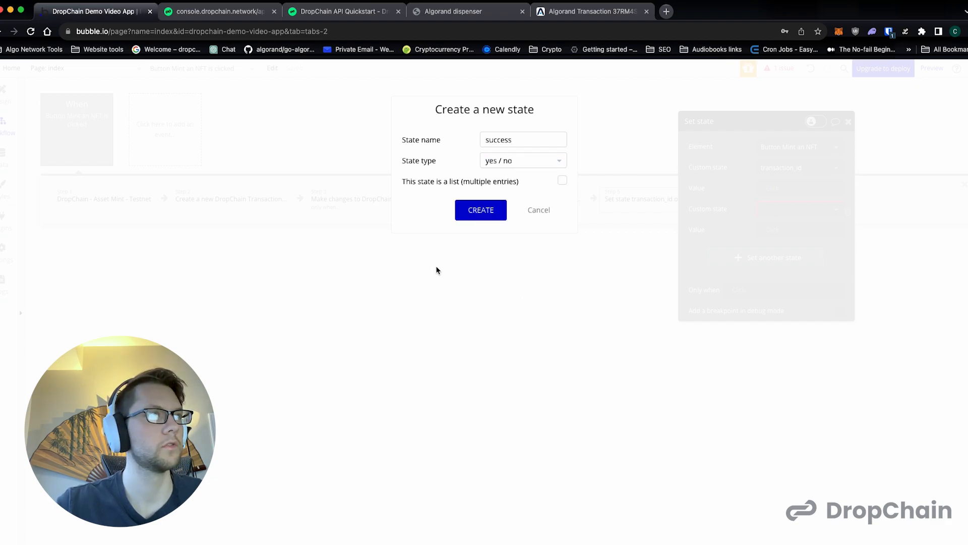
click(480, 210)
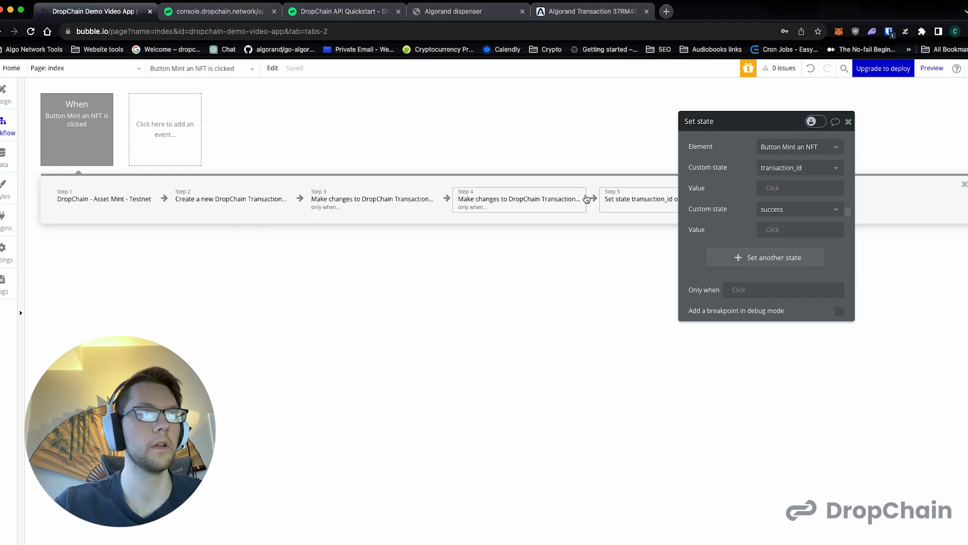
Set the value of the transaction_id state to the transaction_id of the result of step 2
click(774, 188)
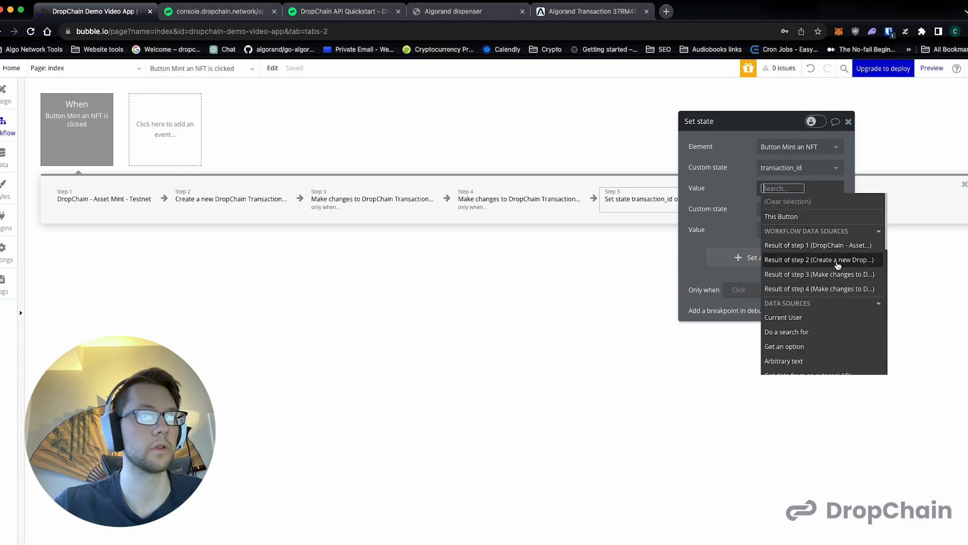
click(838, 260)
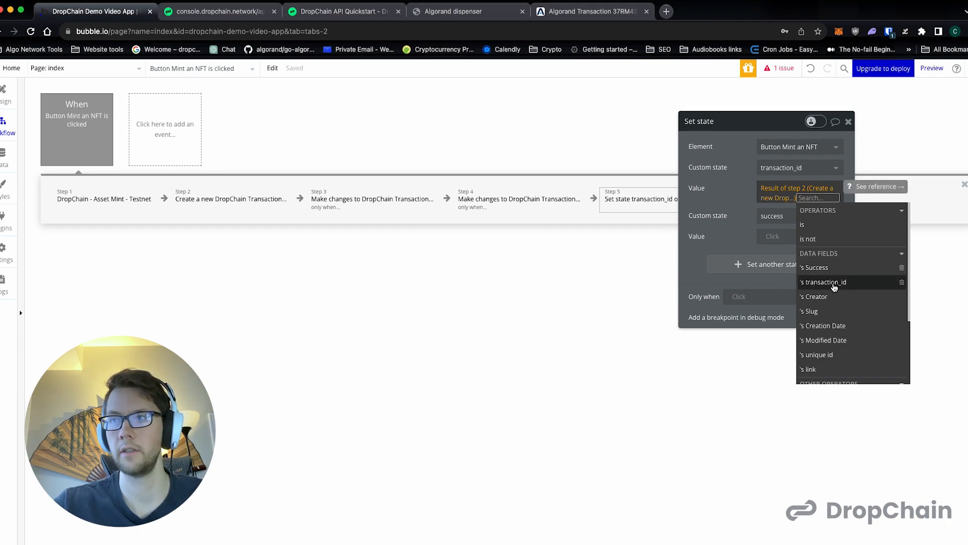
click(834, 284)
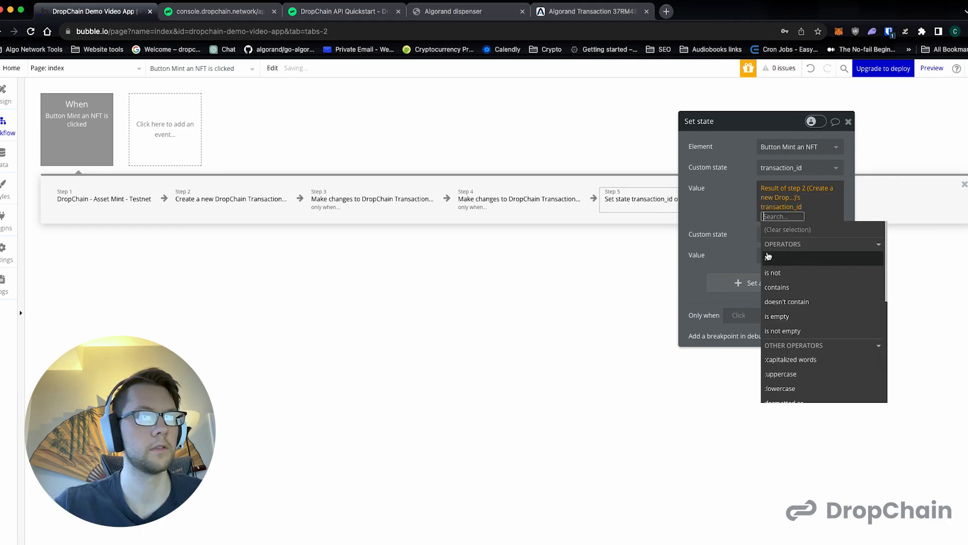
click(781, 237)
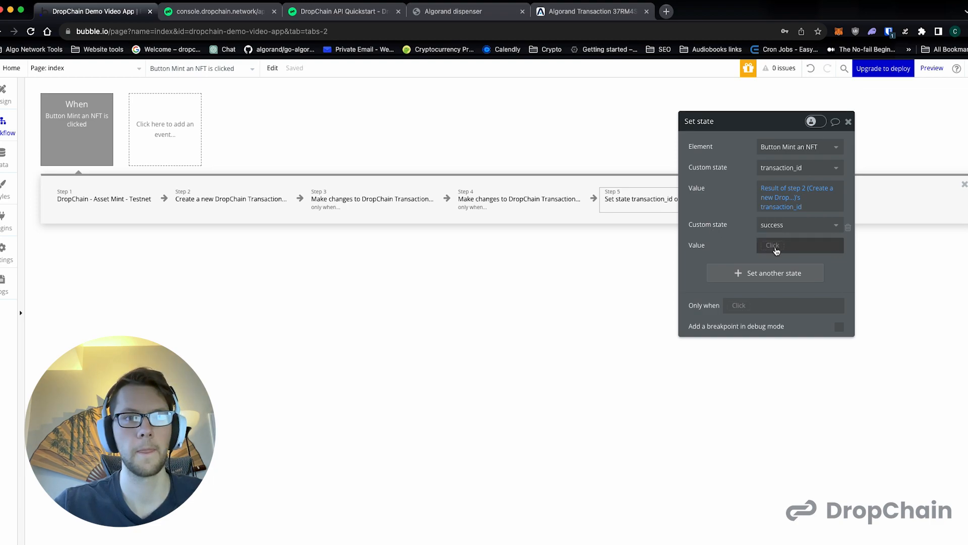
Set the value of the success state to the Success field of the result of step 2, and close the action's settings
click(776, 247)
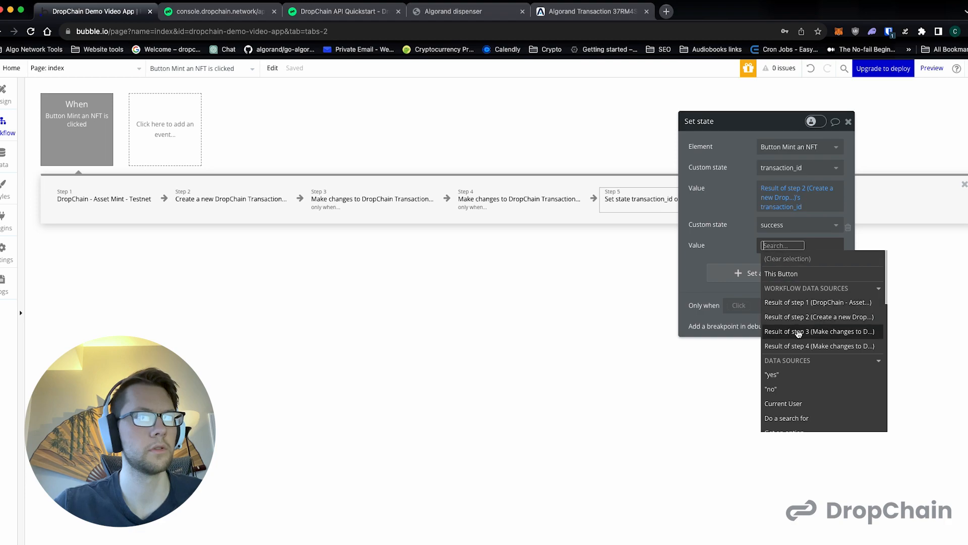
click(804, 317)
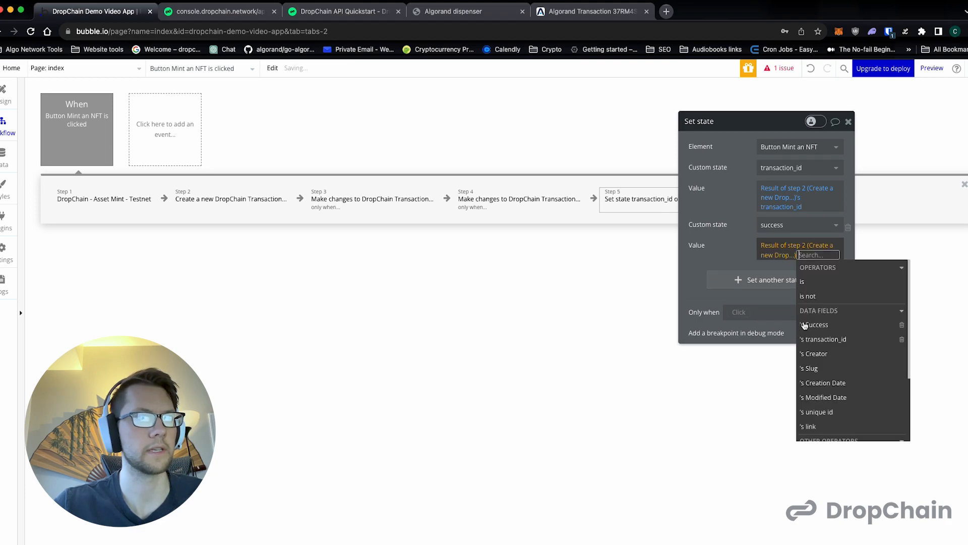
click(813, 325)
click(740, 247)
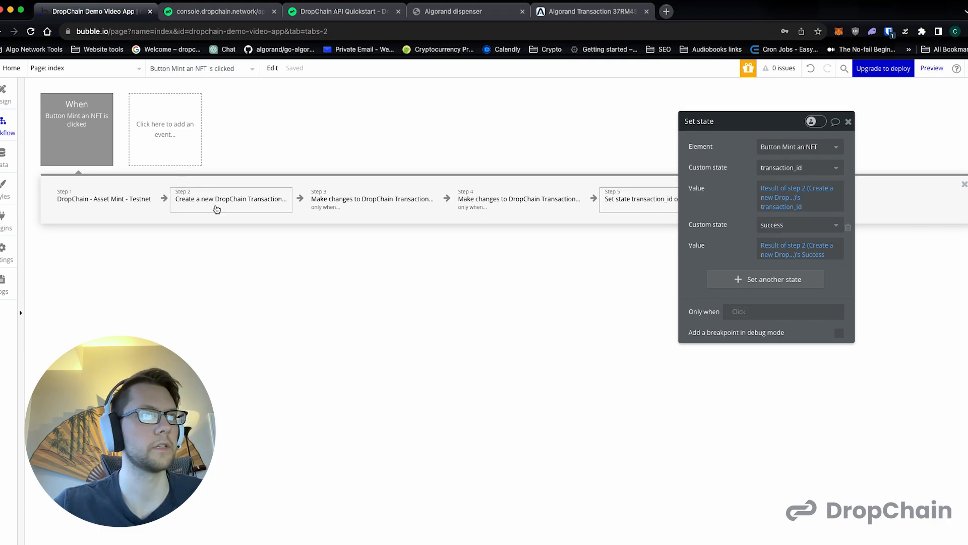
click(216, 207)
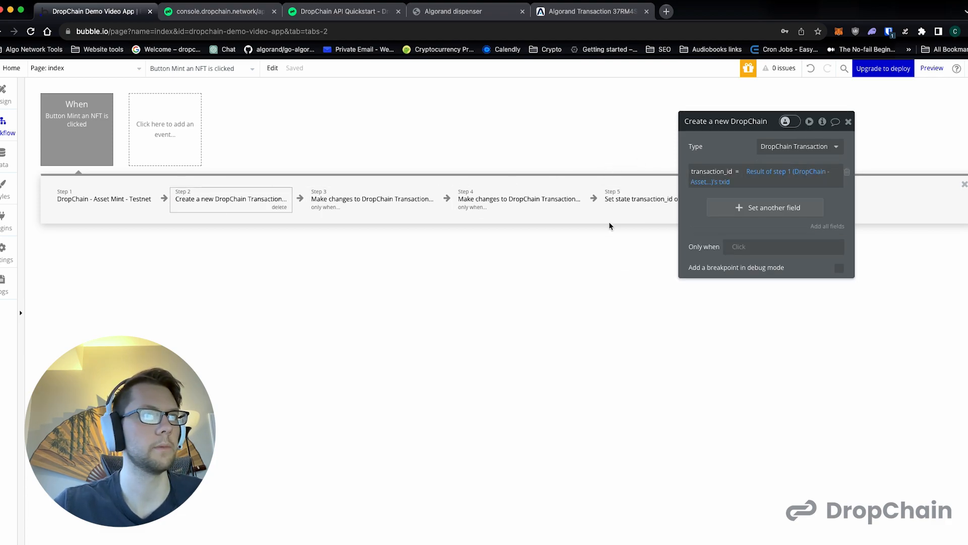
click(628, 199)
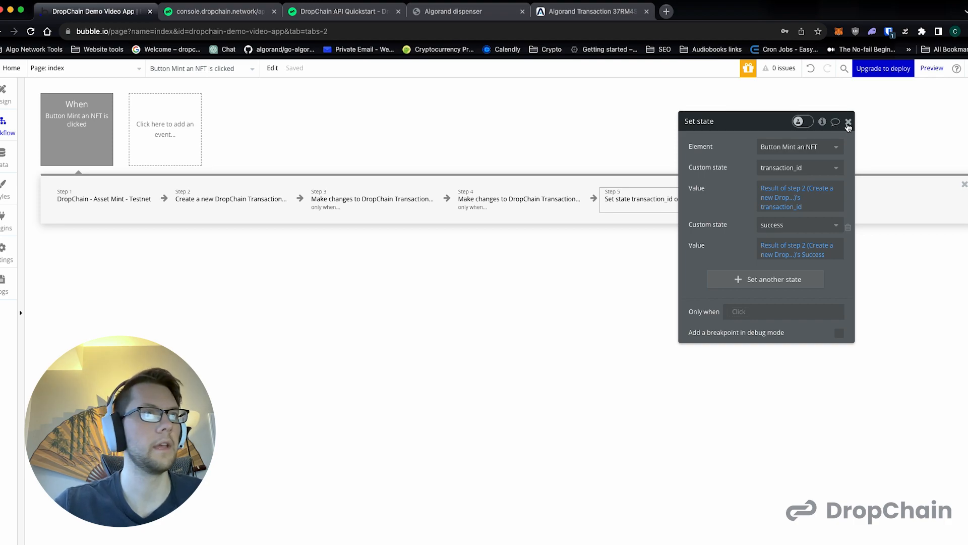
click(849, 122)
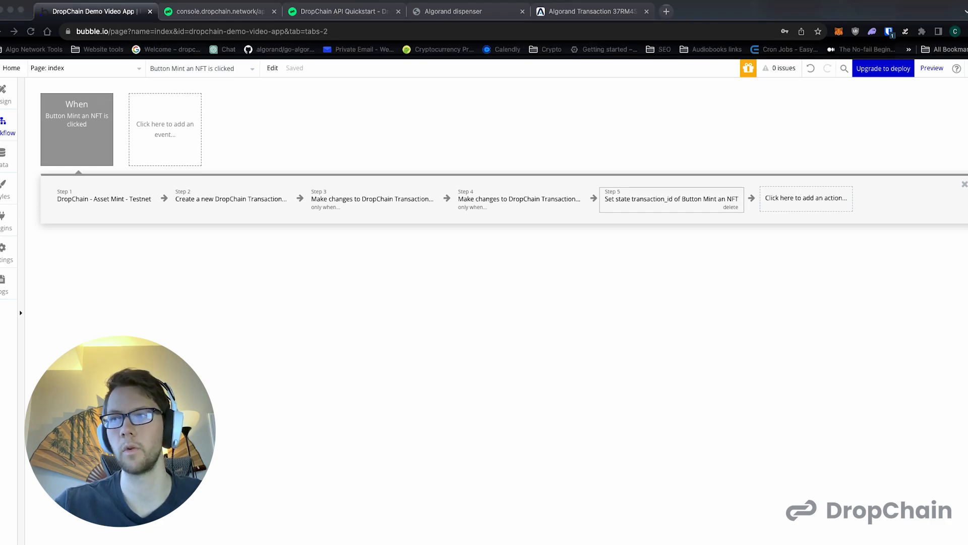
Place a text element on the index page just below the Mint an NFT button
click(462, 426)
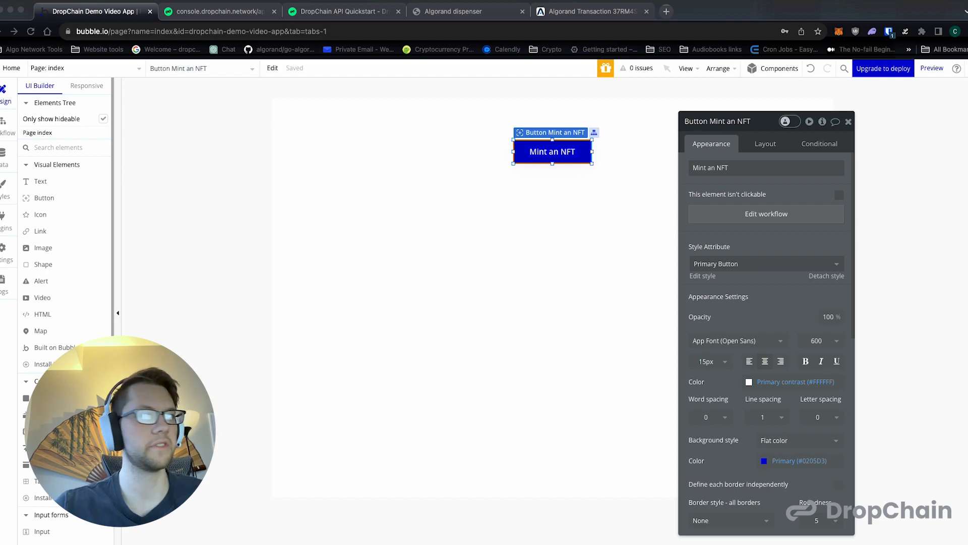
click(536, 198)
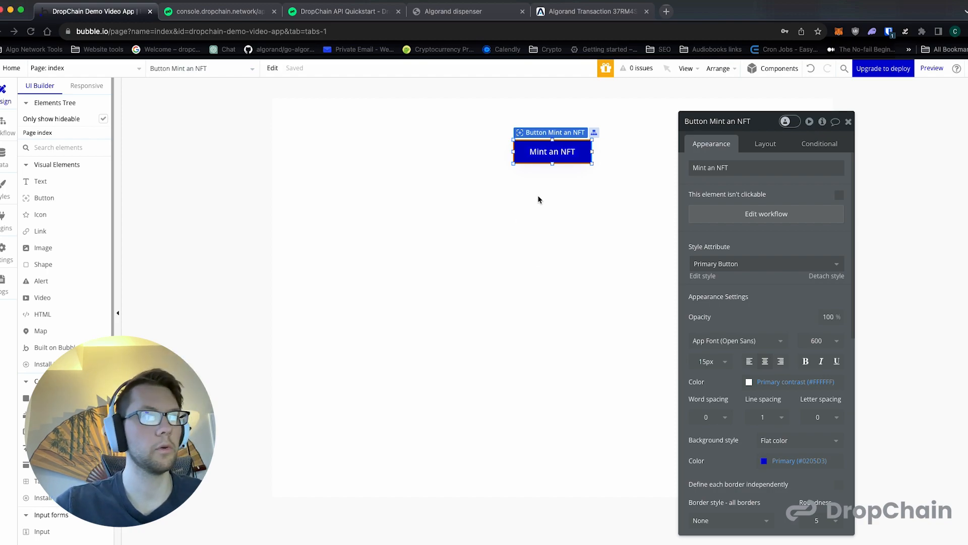
click(572, 230)
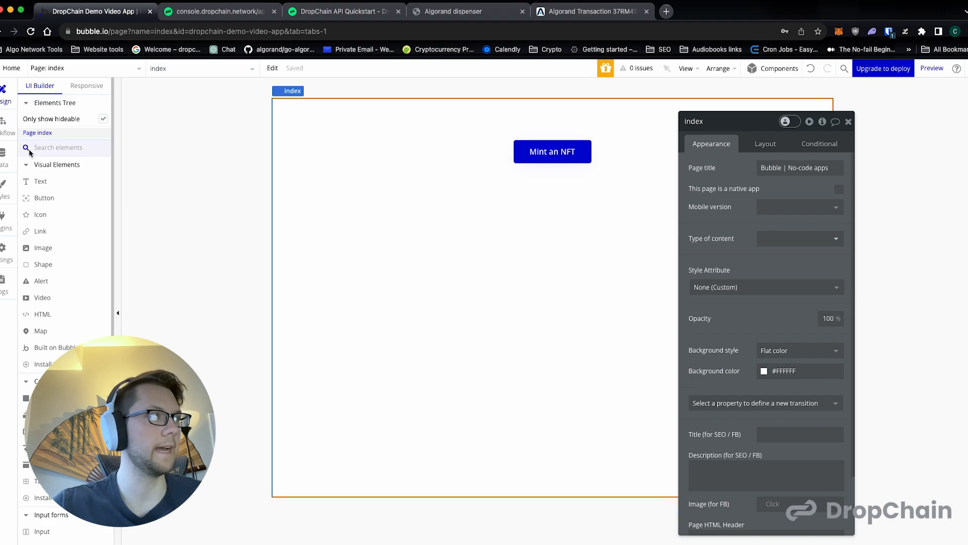
click(53, 183)
mouse_move(555, 216)
mouse_down()
mouse_move(593, 229)
mouse_move(522, 200)
mouse_up()
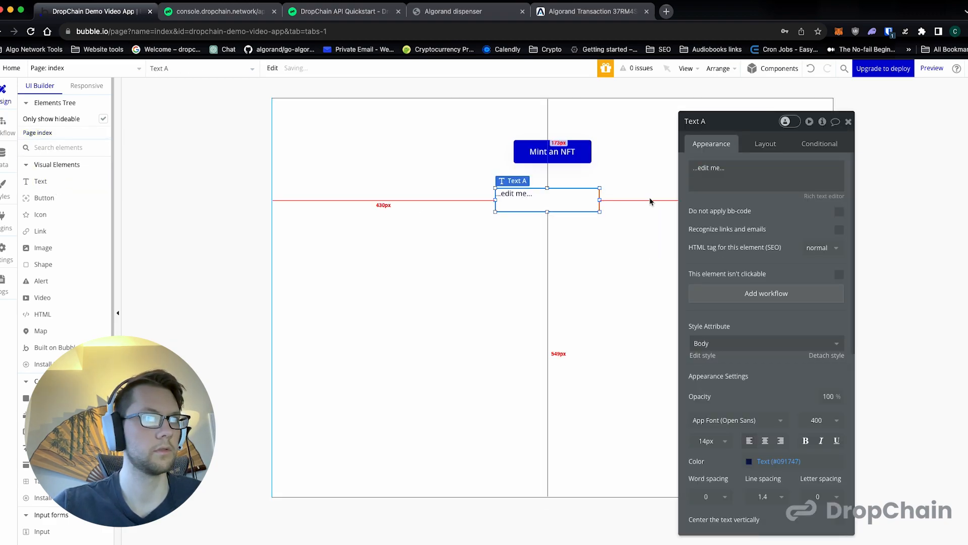
Replace the text element's placeholder with two lines reading "Transaction ID:" and "Success:"
triple_click(723, 172)
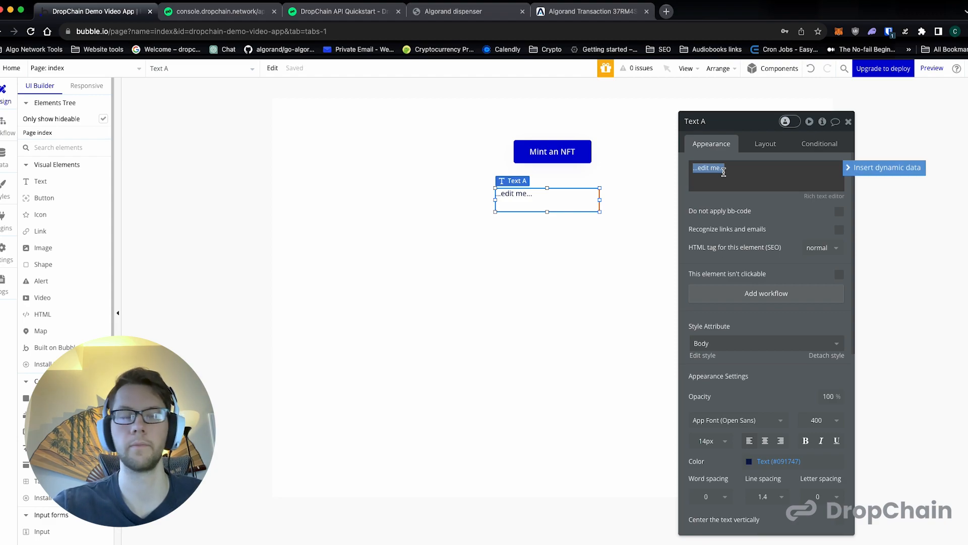
text(Transaction Id)
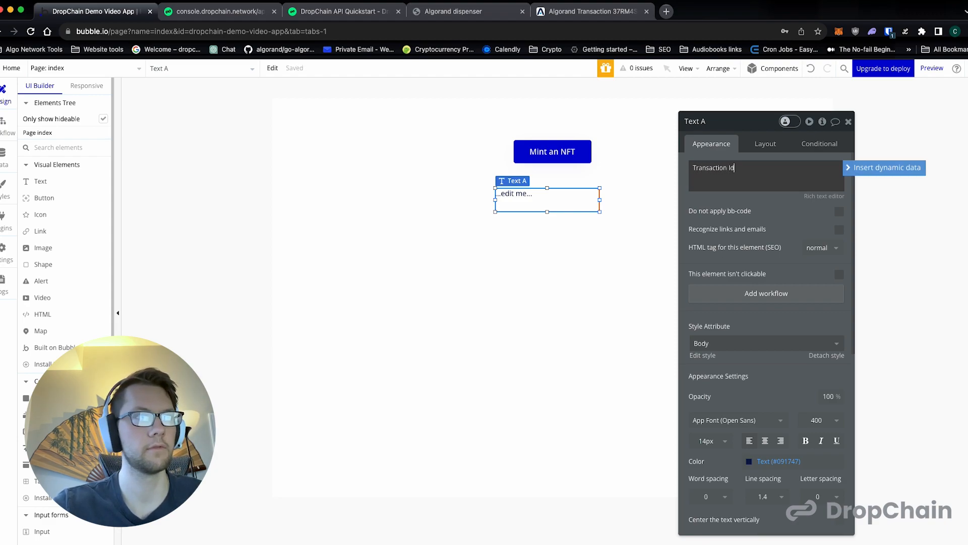
key(BackSpace)
text(D:)
key(Return)
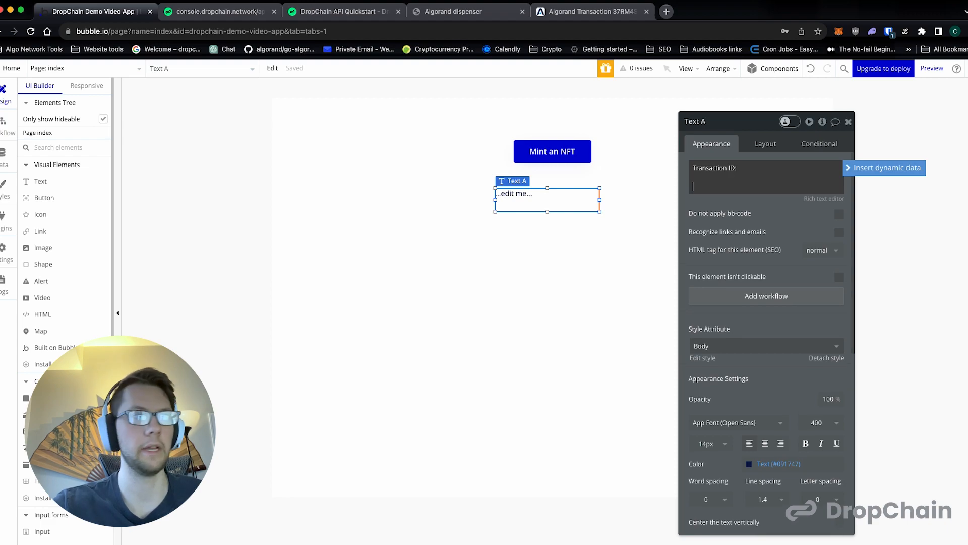
text(Success:)
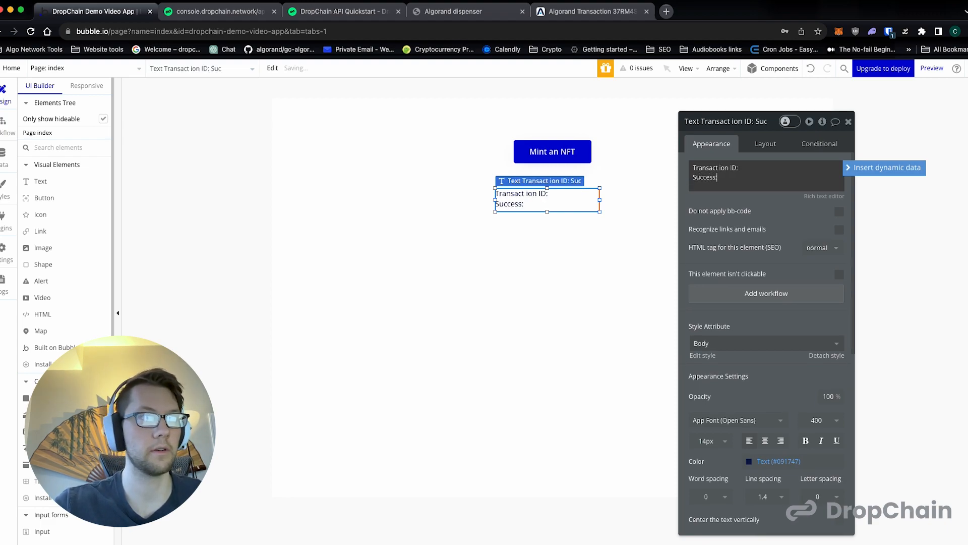
click(718, 168)
key(BackSpace)
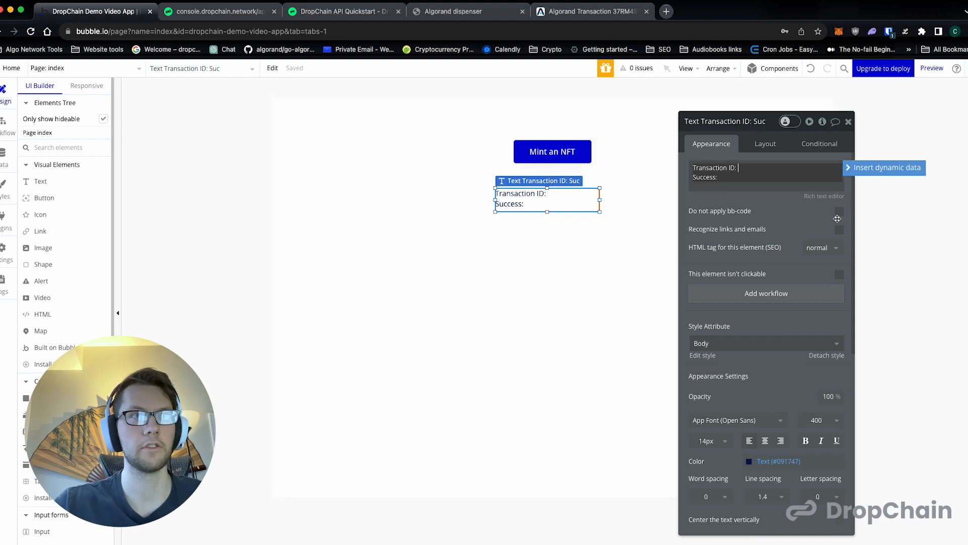
Insert Button Mint an NFT's transaction_id as dynamic data after "Transaction ID:" in the text element
click(880, 169)
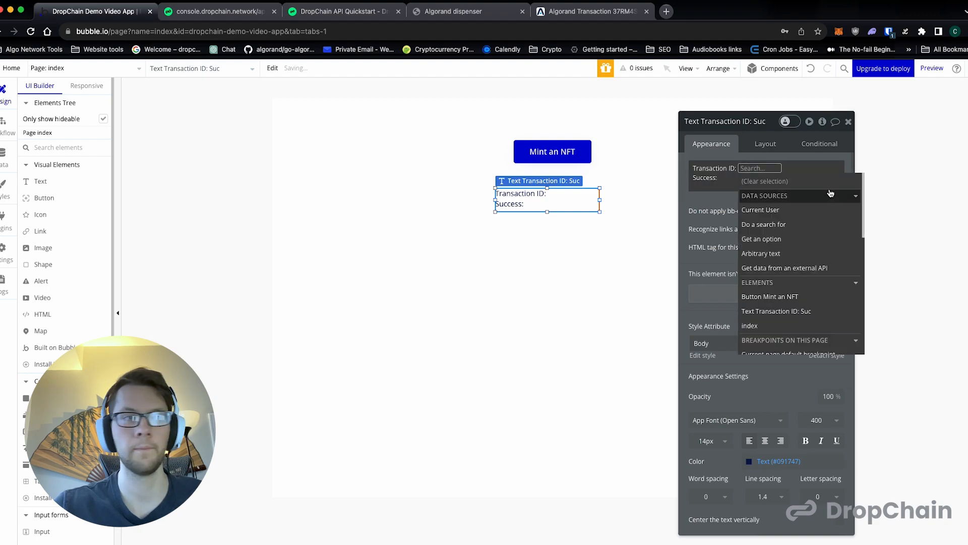
click(807, 296)
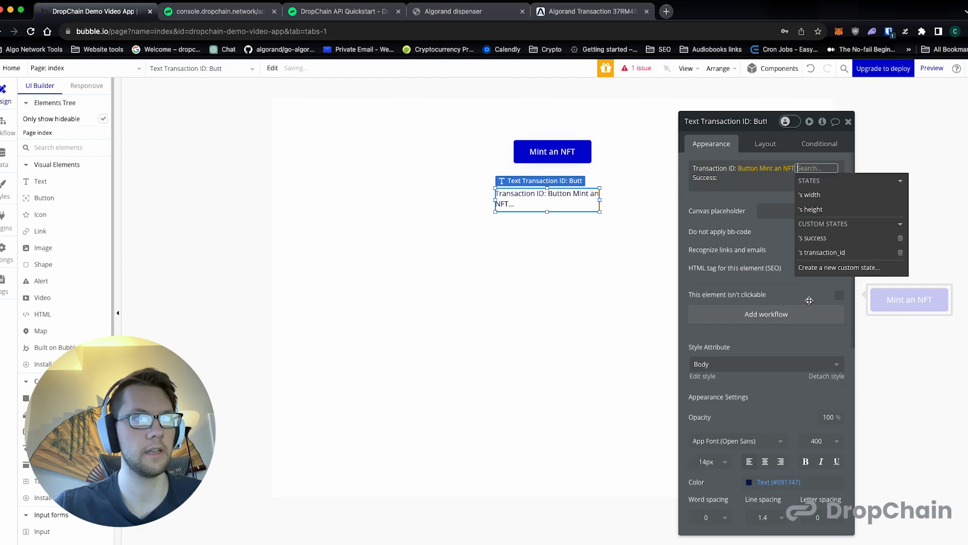
click(831, 253)
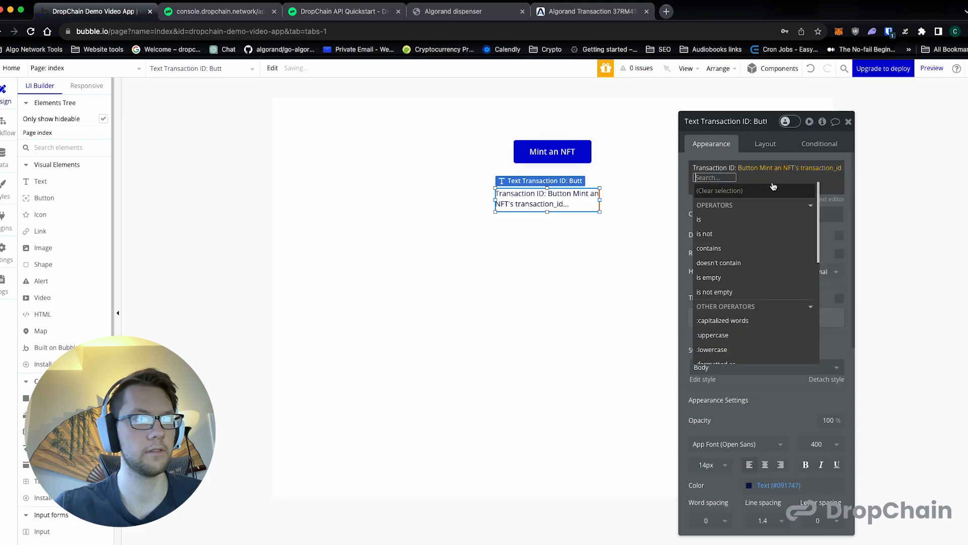
click(829, 183)
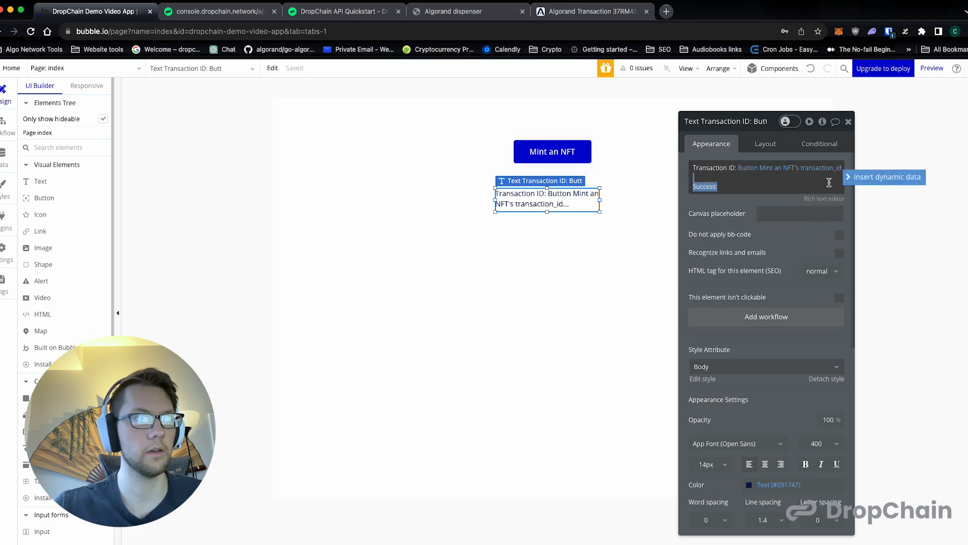
Insert Button Mint an NFT's success as dynamic data after "Success:" in the text element
click(862, 181)
click(795, 306)
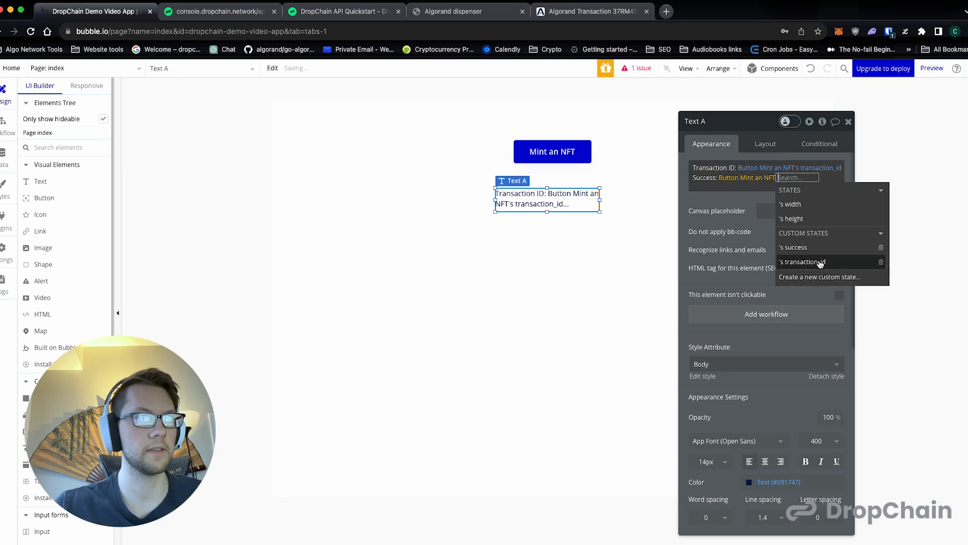
click(820, 247)
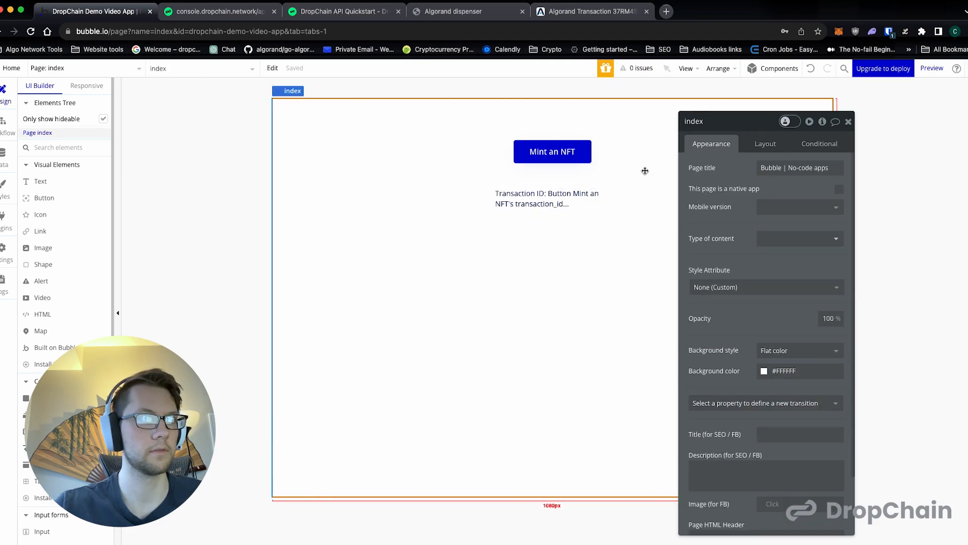
Enlarge the text element to about 307 by 160 px under the Mint an NFT button and close its properties
drag(600, 212, 578, 226)
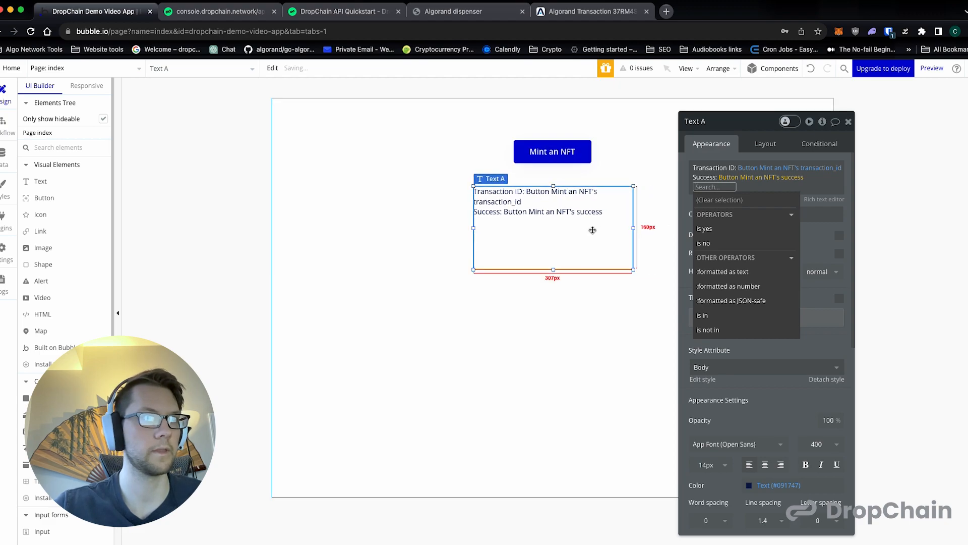
click(848, 122)
click(724, 230)
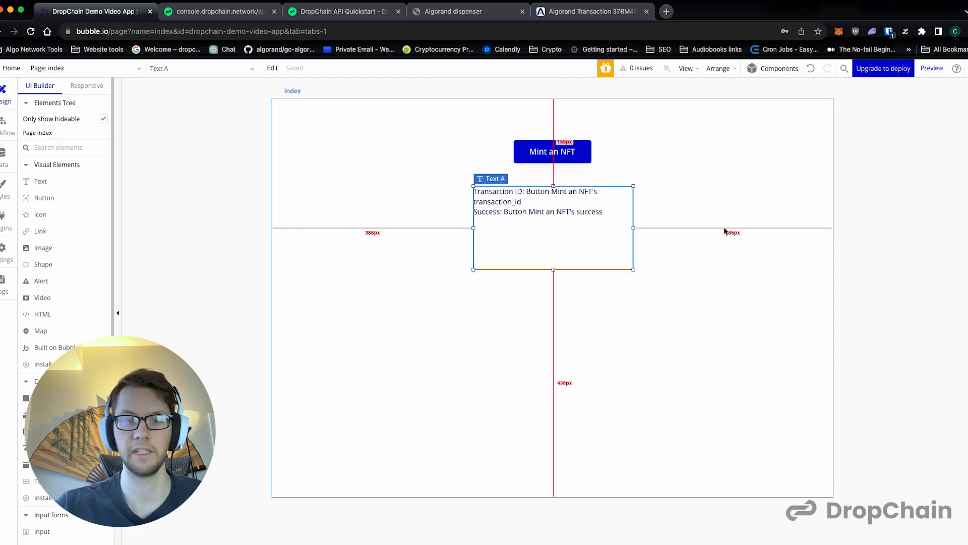
Preview the app and run Mint an NFT to test the transaction ID and success output
click(932, 68)
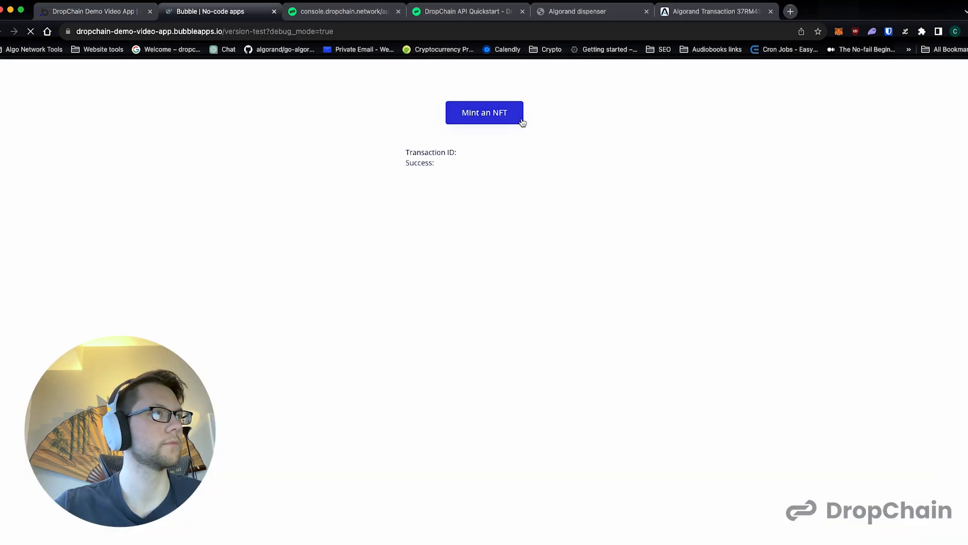
click(484, 115)
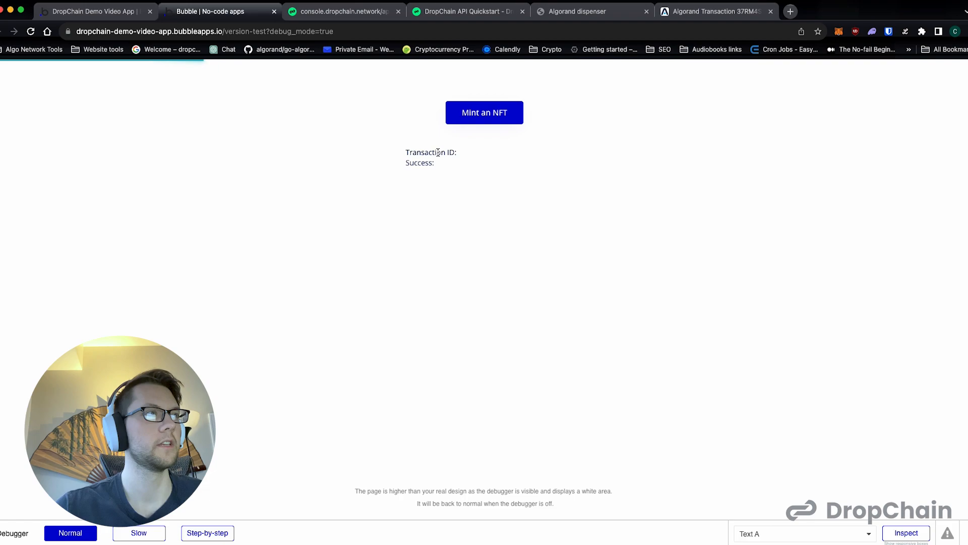
drag(405, 152, 465, 151)
click(465, 151)
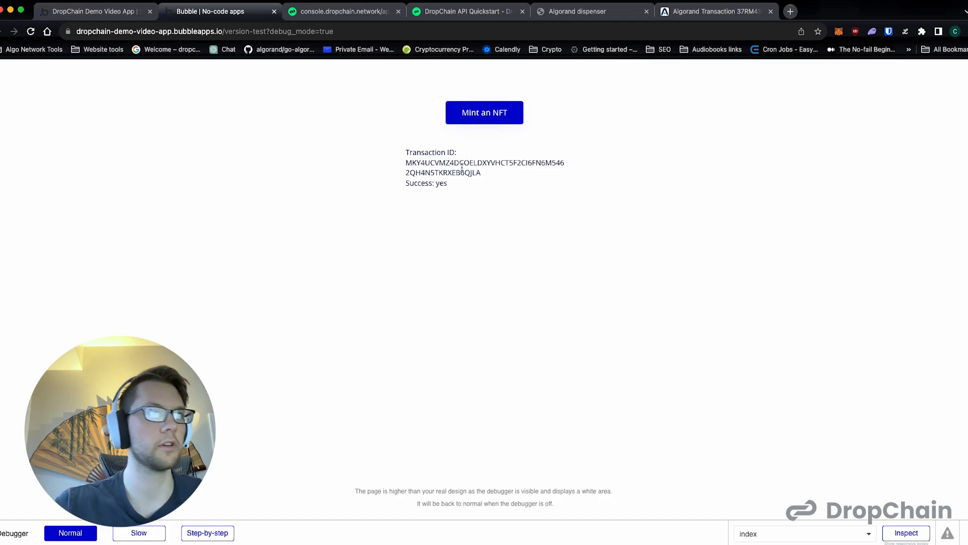
Copy the transaction ID shown under the Mint an NFT button in the preview
double_click(428, 164)
key(ctrl+c)
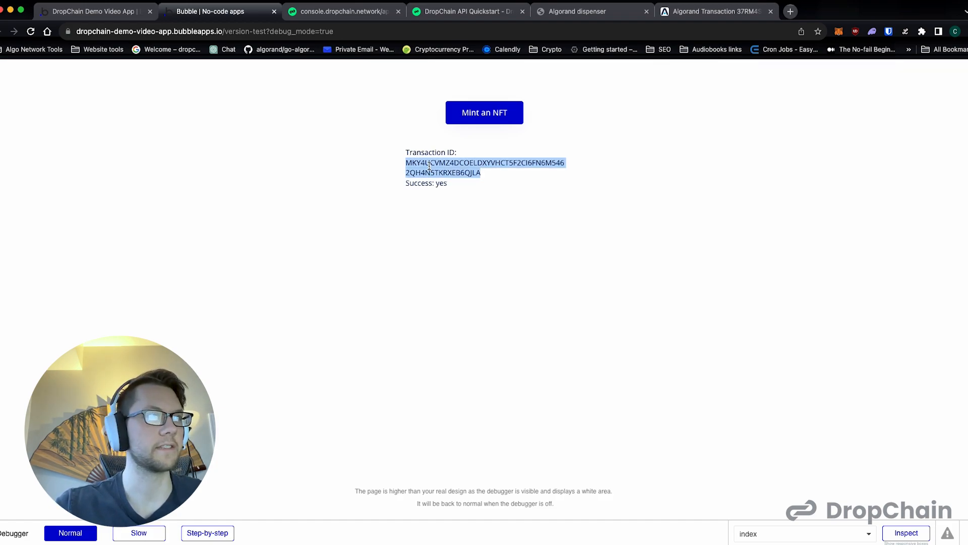
Switch to AlgoExplorer and look up the copied transaction ID on the Algorand testnet
click(706, 11)
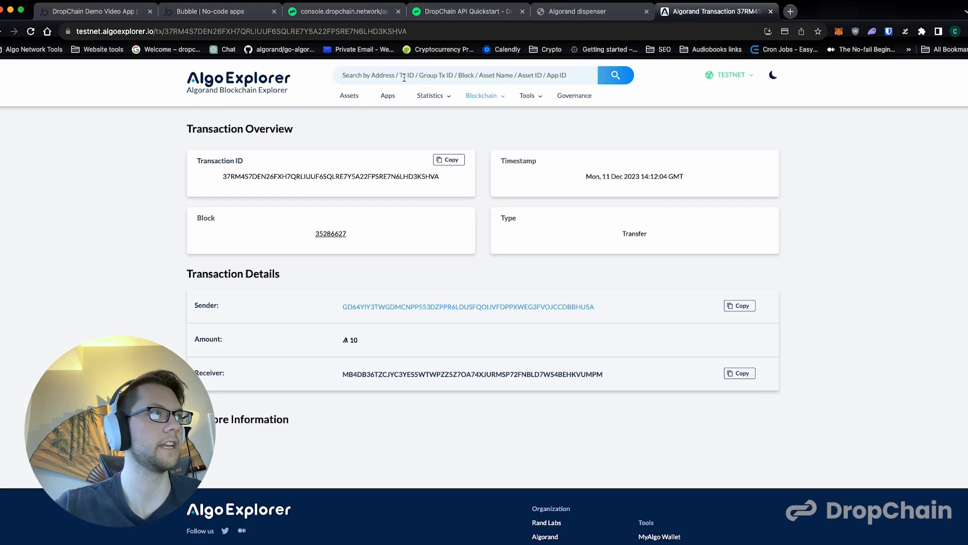
key(ctrl+v)
key(Return)
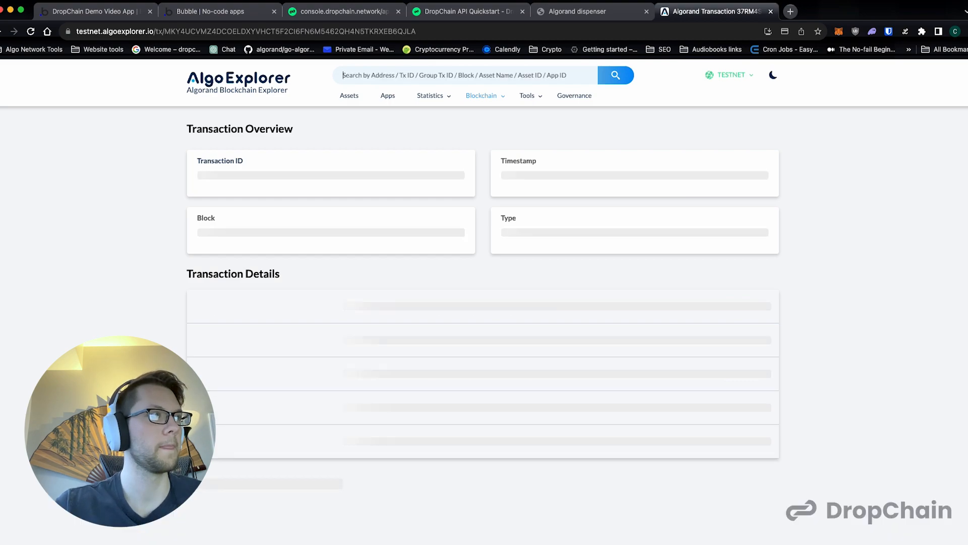
Examine the mint transaction's details, checking the asset name, unit, creation reason, URL, total supply, decimals and account fields
scroll(408, 219, down, 3)
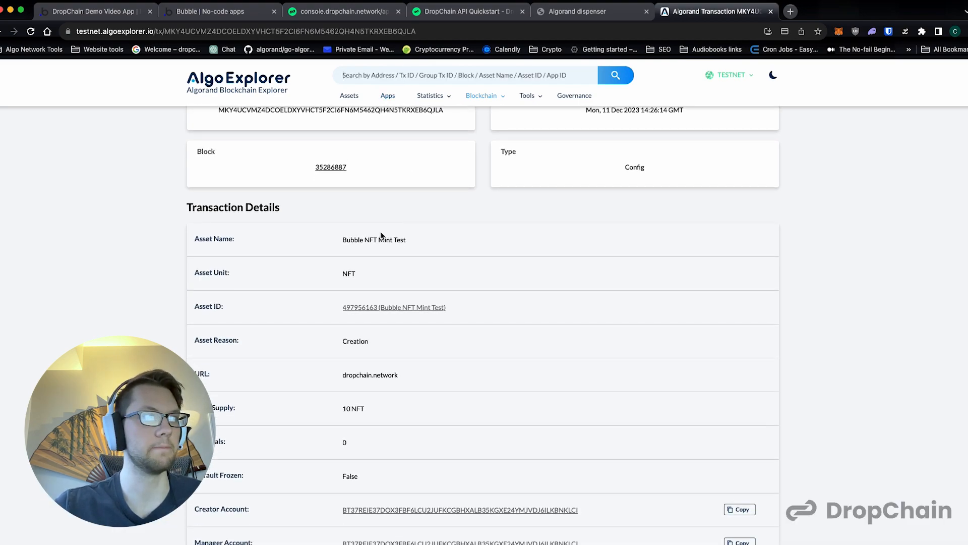
drag(354, 239, 427, 242)
scroll(446, 237, down, 2)
drag(339, 241, 367, 245)
scroll(367, 246, down, 4)
click(343, 232)
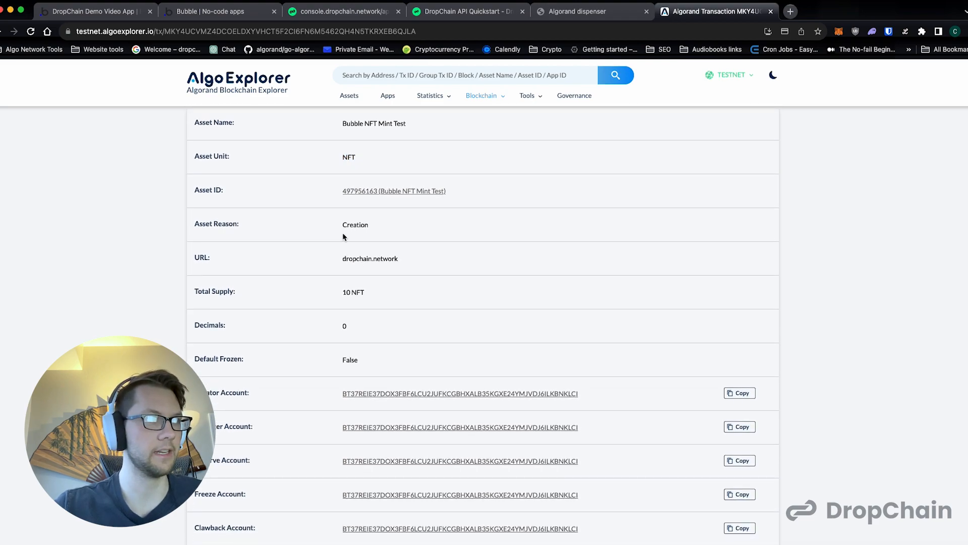
drag(349, 259, 417, 258)
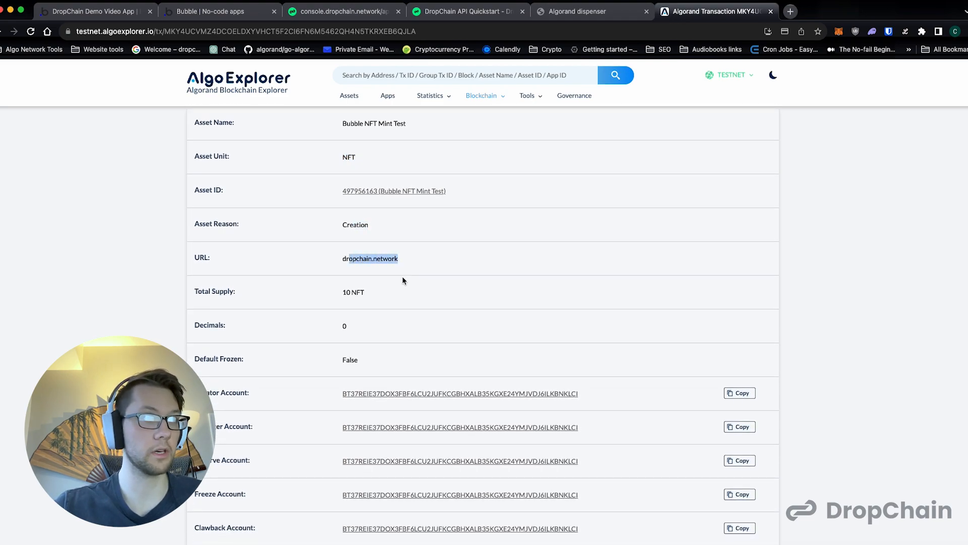
drag(342, 294, 373, 294)
scroll(374, 294, down, 2)
click(346, 275)
scroll(366, 316, up, 3)
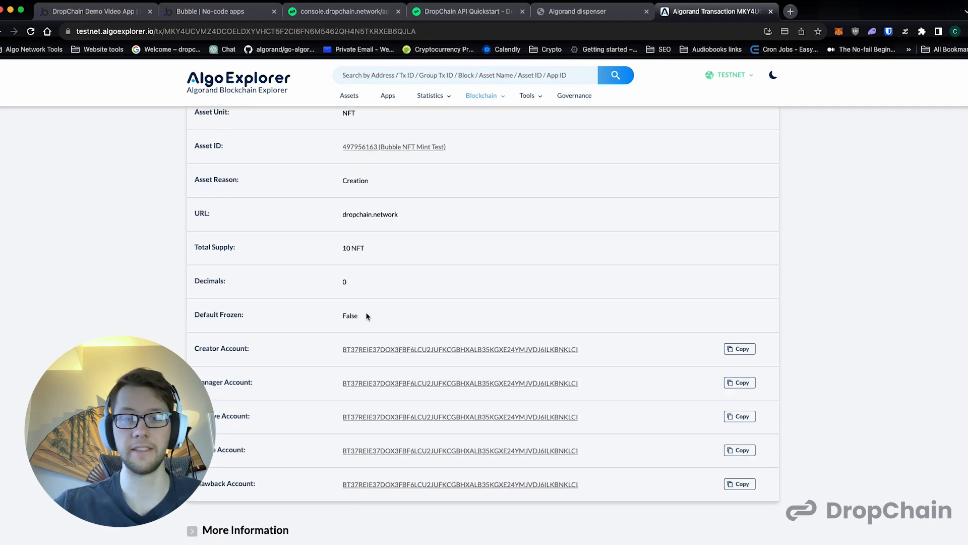
scroll(366, 316, up, 6)
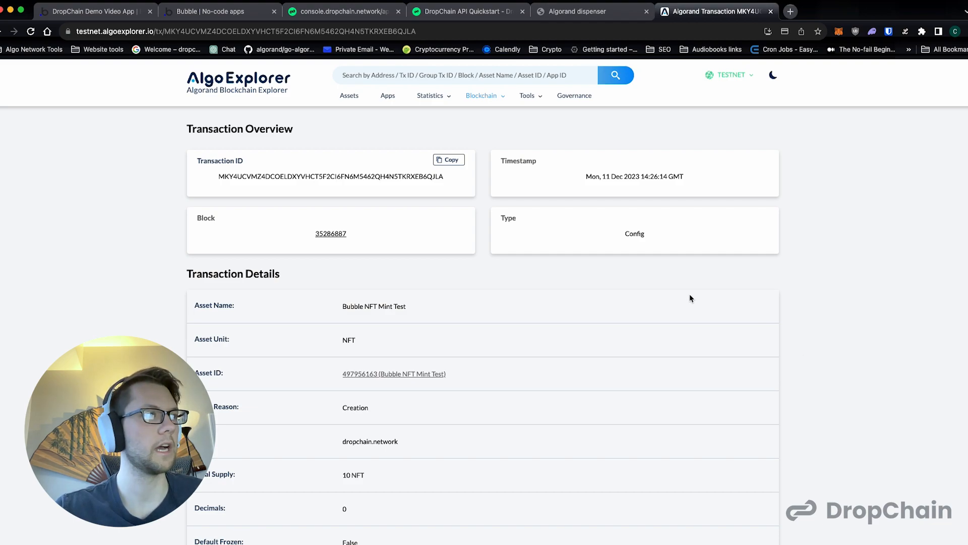
scroll(480, 302, down, 3)
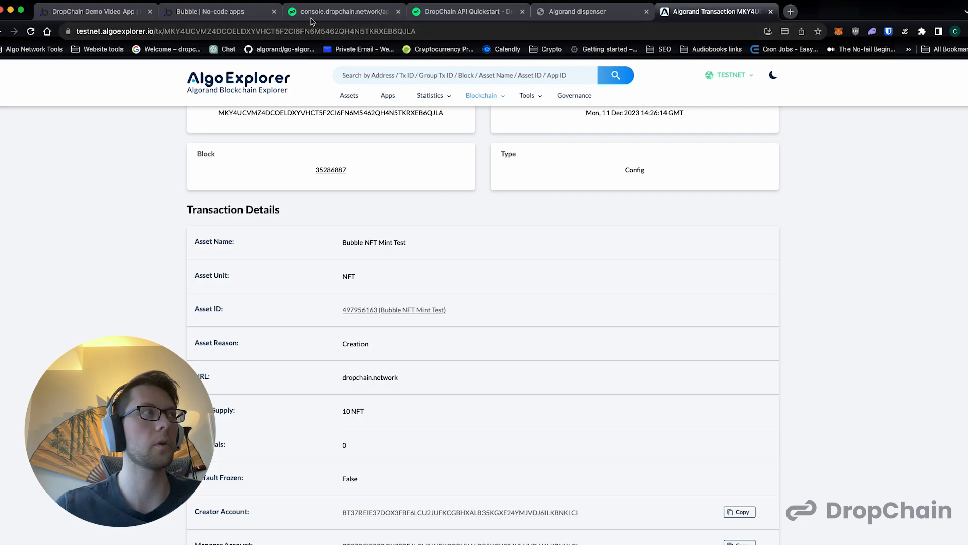
Switch to the DropChain API console
click(313, 13)
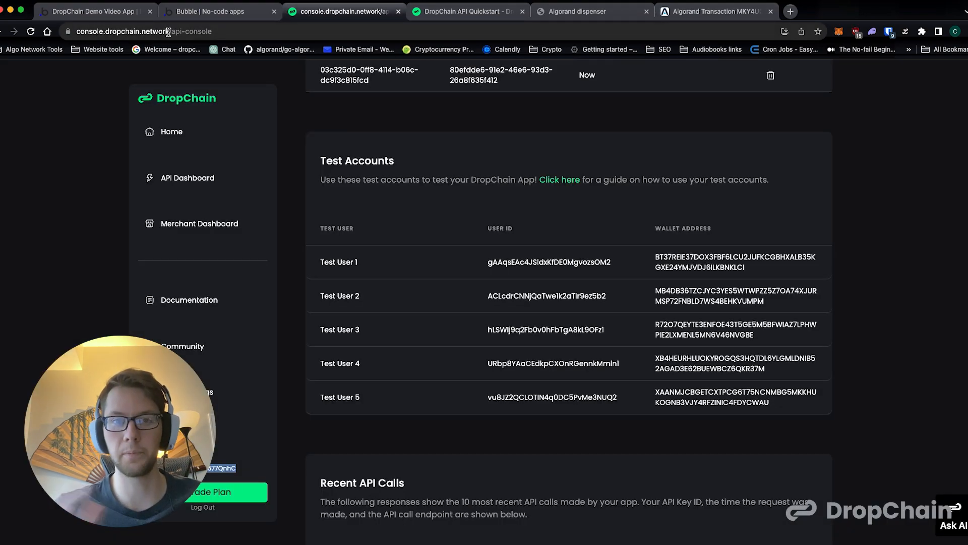